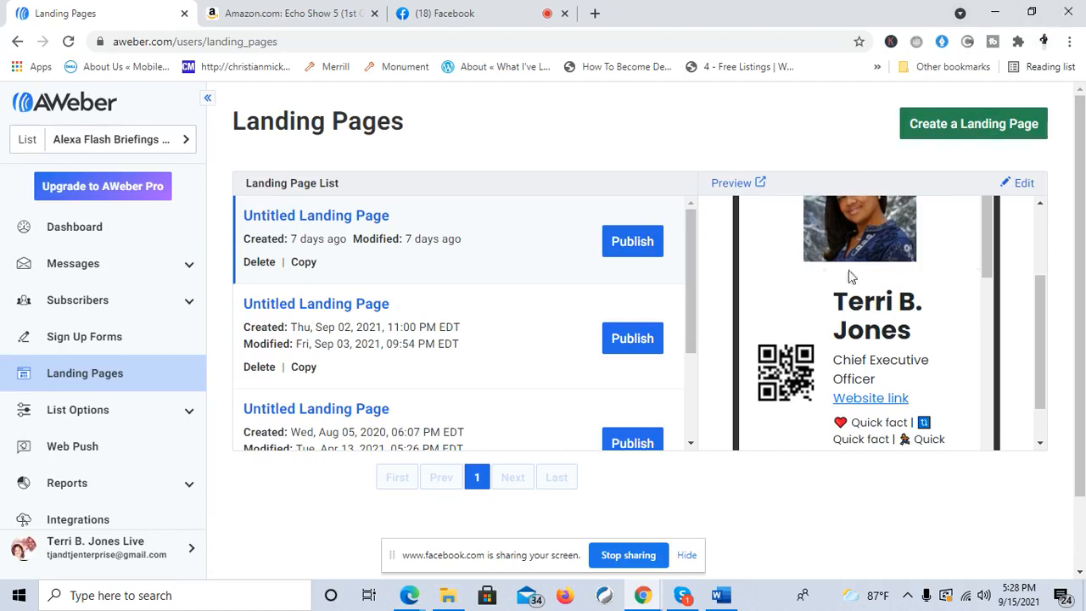
Step: Look over the existing landing page's preview and start creating a new landing page from the template gallery
{"action": "scroll", "coordinate": [1033, 304], "scroll_direction": "up", "scroll_amount": 2}
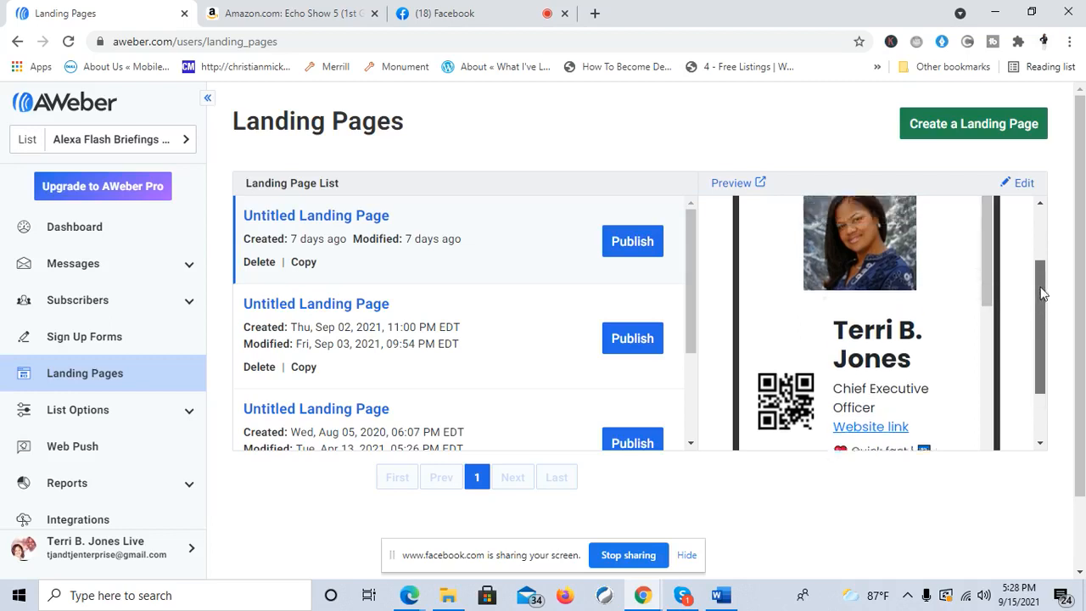
{"action": "left_click_drag", "start_coordinate": [986, 280], "coordinate": [1019, 198]}
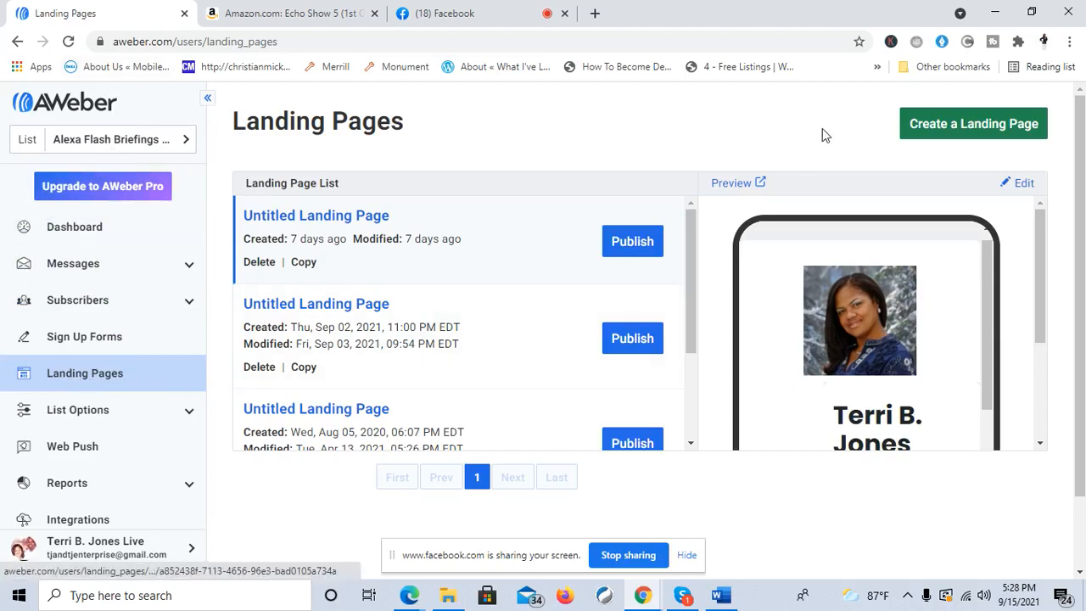
{"action": "left_click", "coordinate": [1001, 127]}
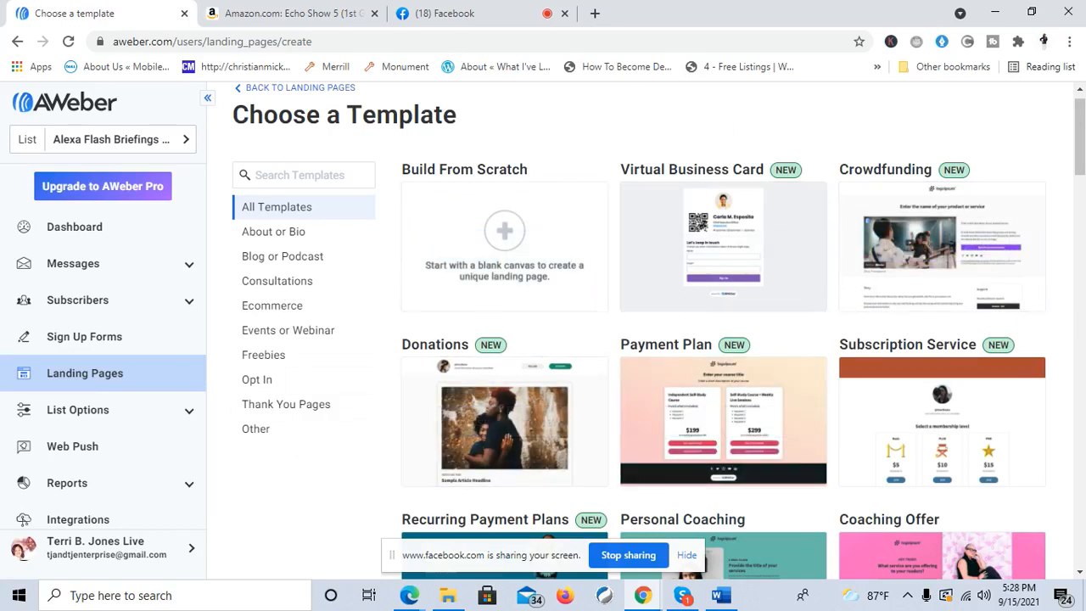
{"action": "mouse_move", "coordinate": [1081, 146]}
{"action": "left_mouse_down"}
{"action": "mouse_move", "coordinate": [1079, 543]}
{"action": "mouse_move", "coordinate": [1079, 146]}
{"action": "left_mouse_up"}
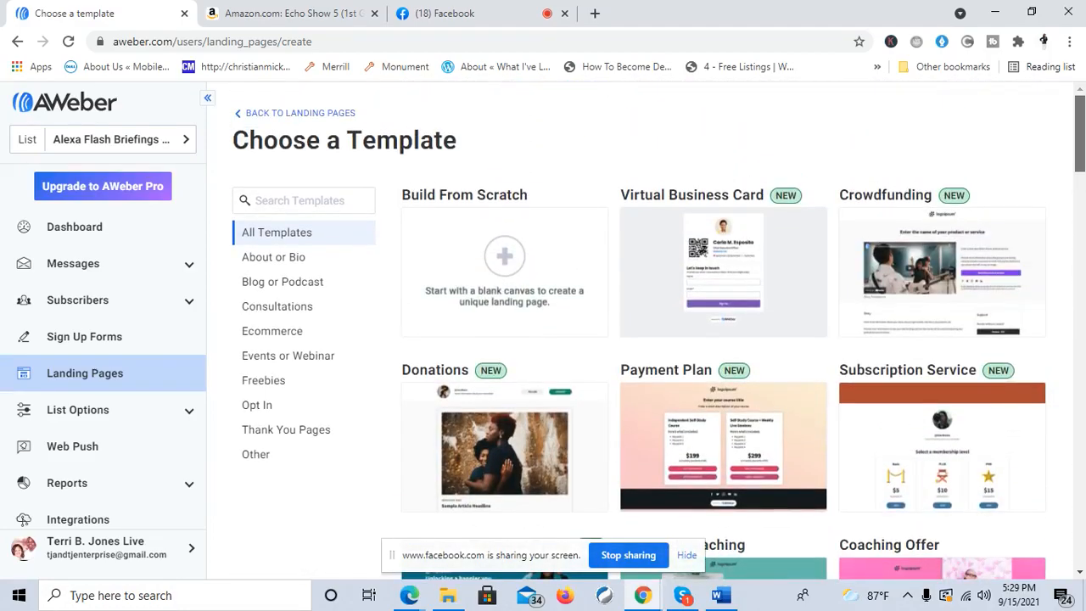
{"action": "mouse_move", "coordinate": [751, 292]}
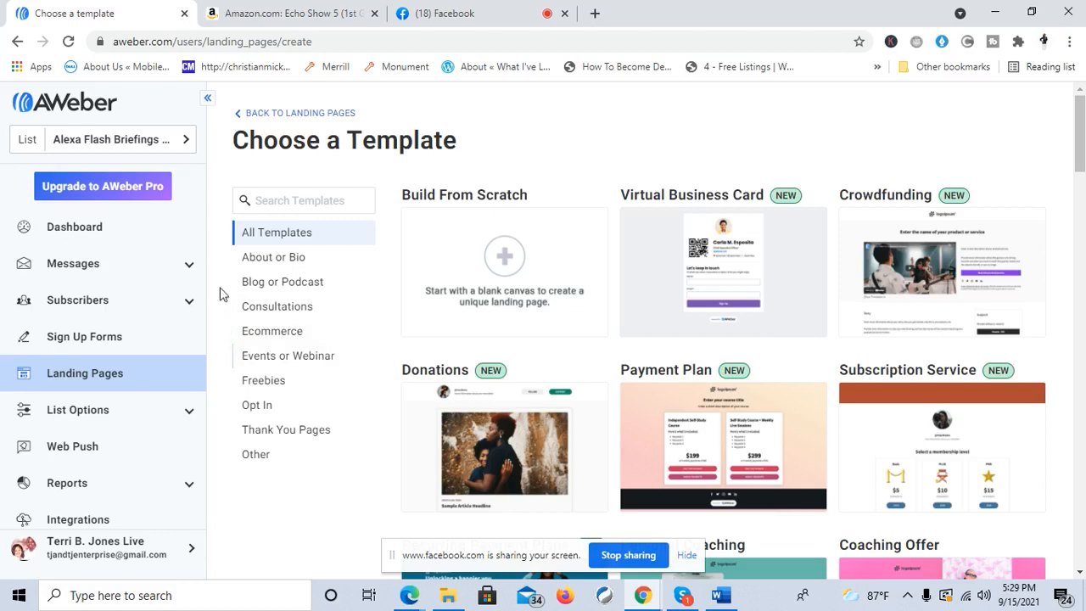
Step: Filter the landing page templates to the Ecommerce category and browse the available designs
{"action": "left_click", "coordinate": [282, 339]}
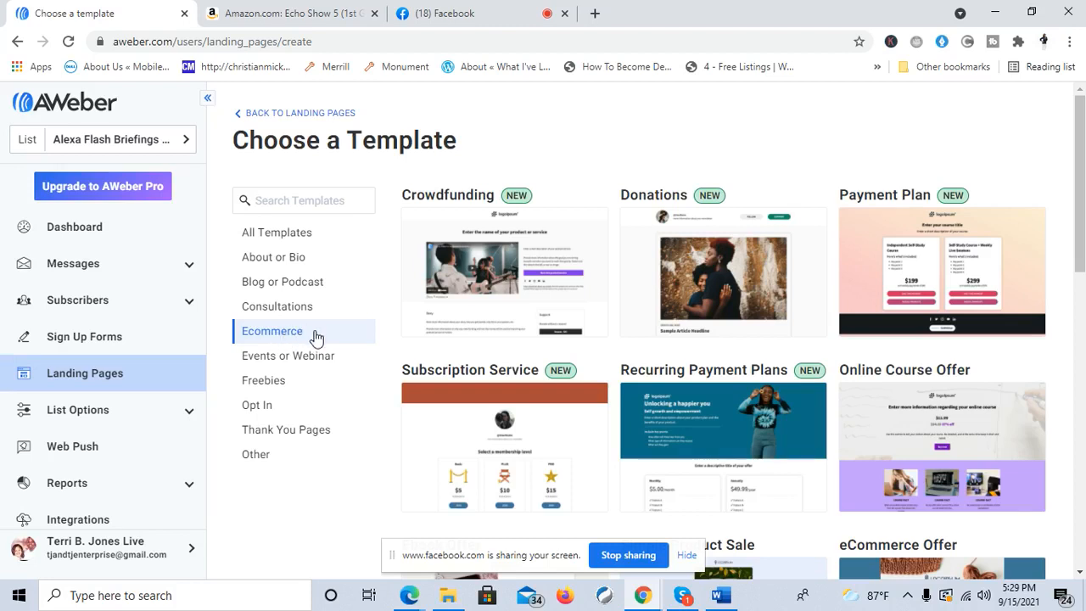
{"action": "scroll", "coordinate": [1079, 182], "scroll_direction": "down", "scroll_amount": 3}
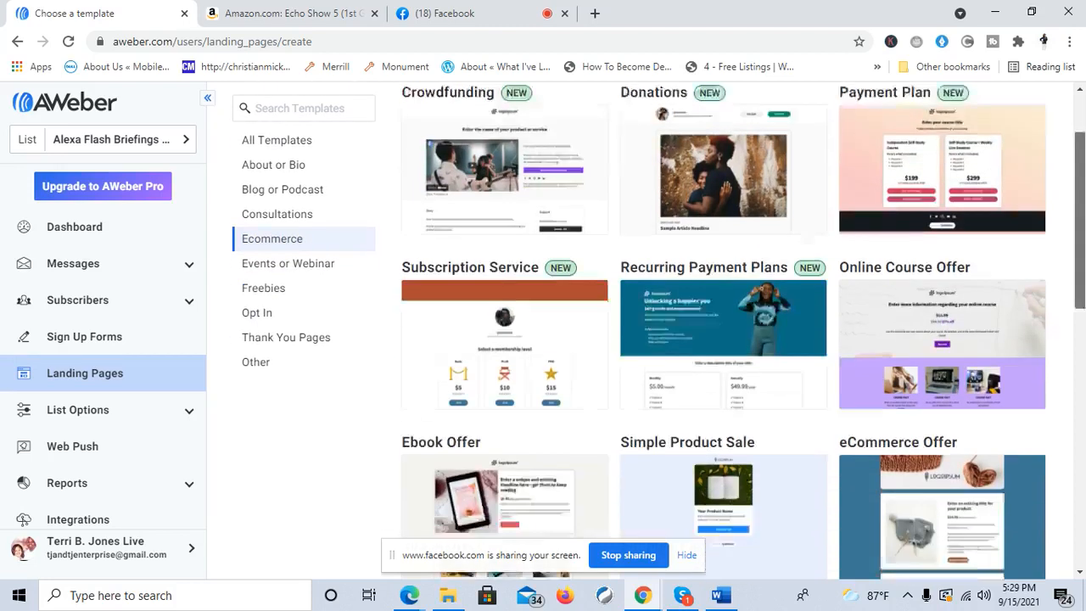
{"action": "scroll", "coordinate": [743, 331], "scroll_direction": "down", "scroll_amount": 5}
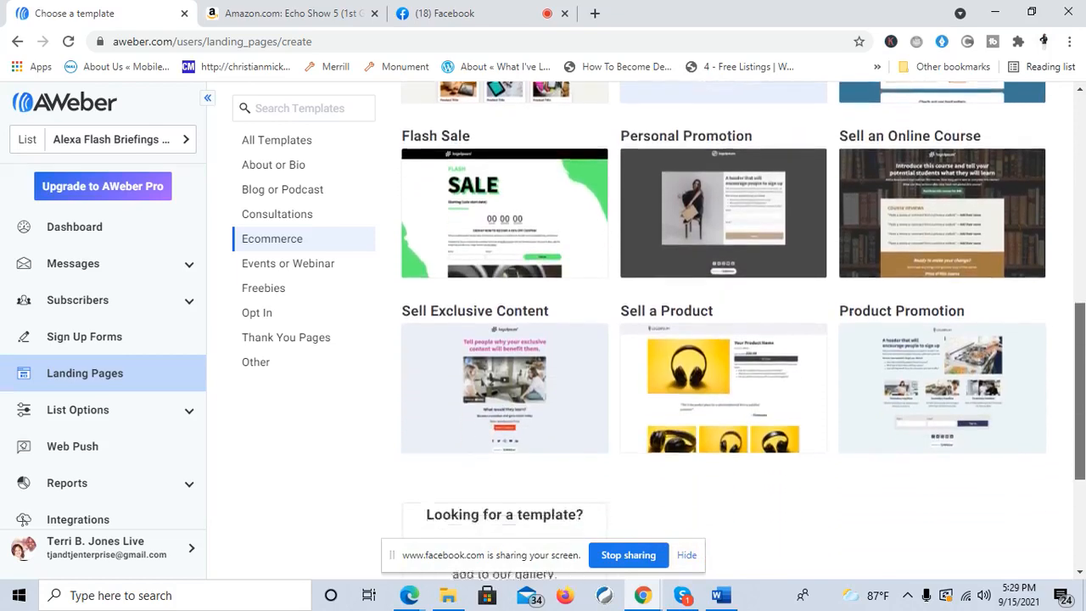
{"action": "scroll", "coordinate": [787, 329], "scroll_direction": "up", "scroll_amount": 5}
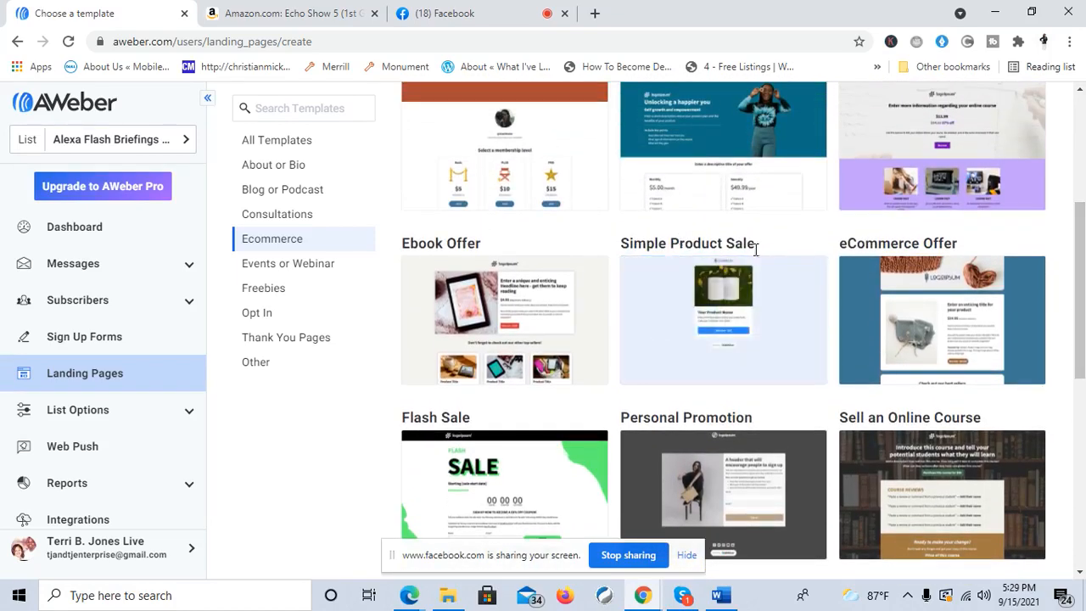
Step: Preview the Simple Product Sale template, close the preview and choose that template for the new page
{"action": "mouse_move", "coordinate": [768, 335]}
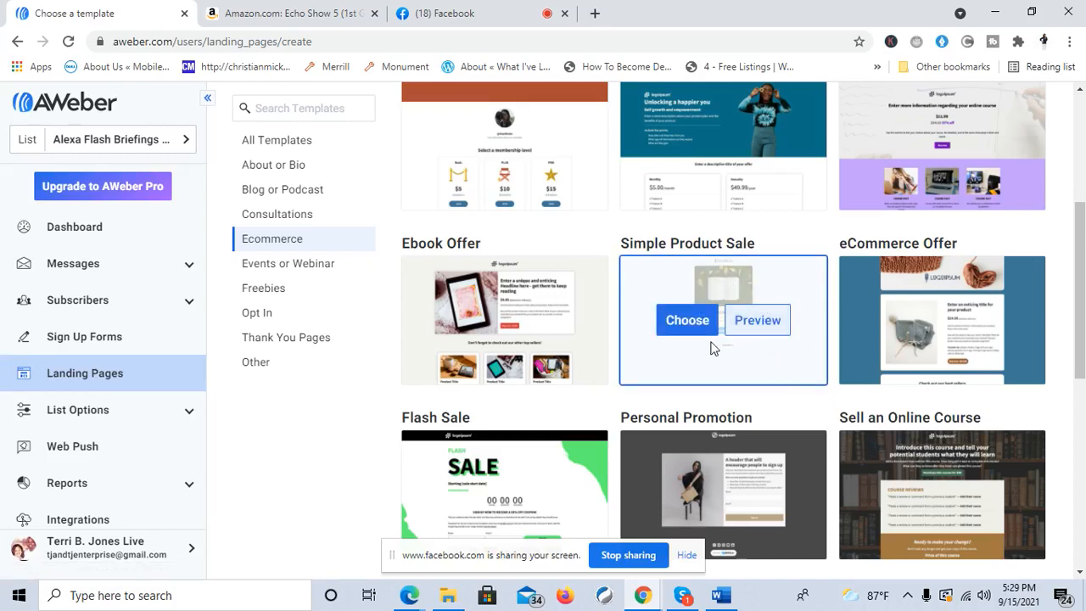
{"action": "left_click", "coordinate": [755, 322]}
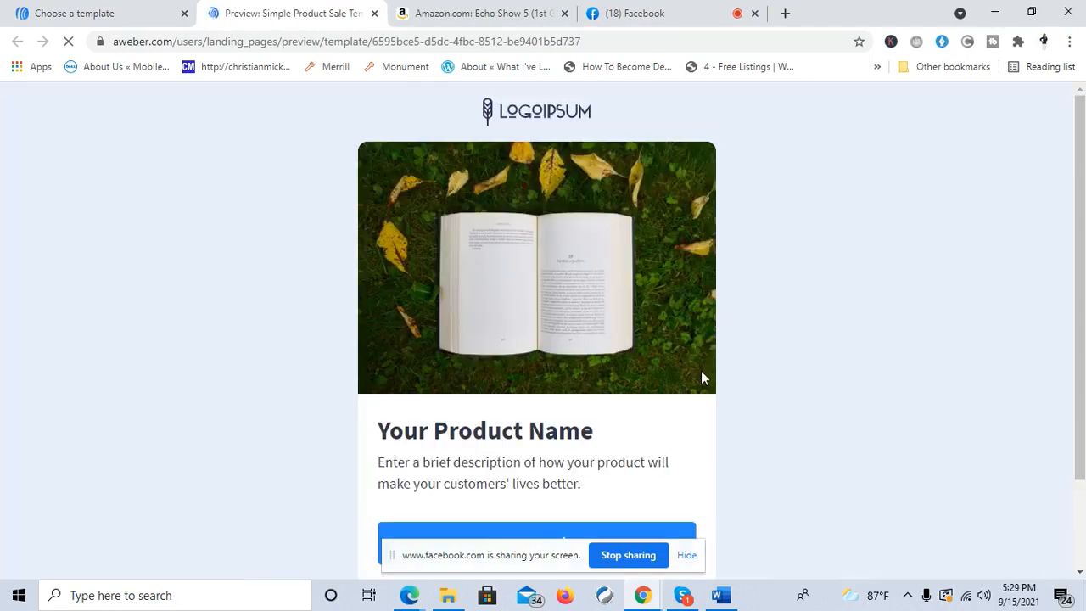
{"action": "mouse_move", "coordinate": [1077, 149]}
{"action": "left_mouse_down"}
{"action": "mouse_move", "coordinate": [1077, 162]}
{"action": "mouse_move", "coordinate": [1077, 149]}
{"action": "left_mouse_up"}
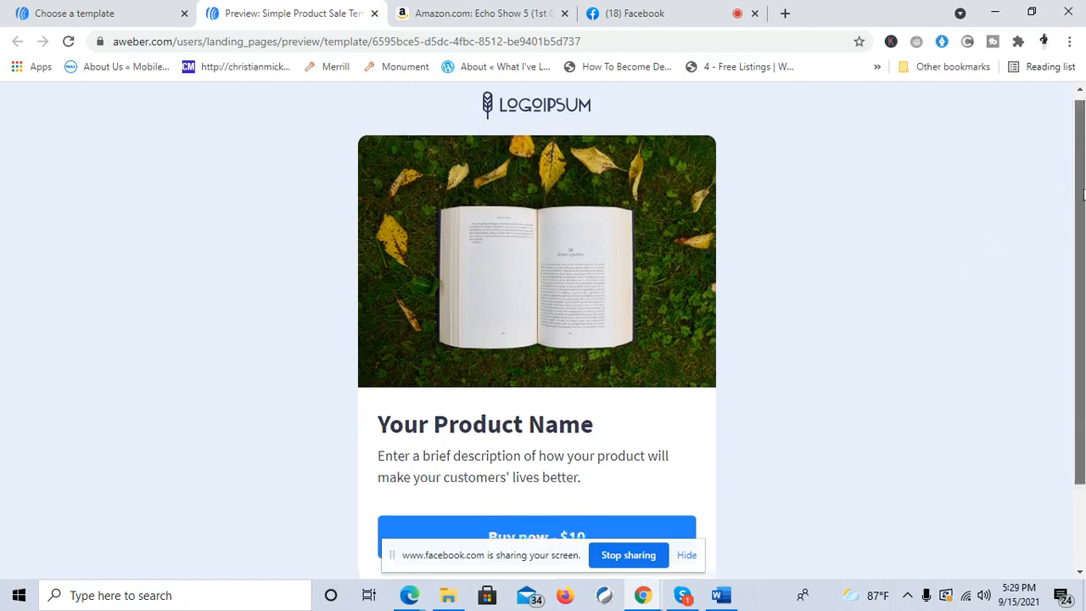
{"action": "left_click_drag", "start_coordinate": [1078, 195], "coordinate": [1079, 279]}
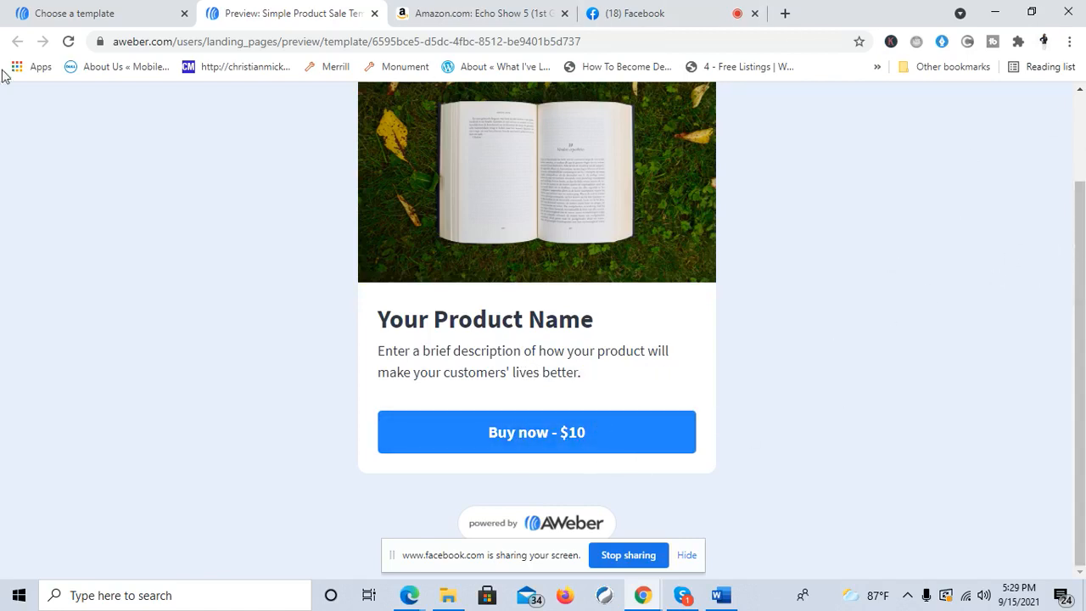
{"action": "left_click", "coordinate": [374, 14]}
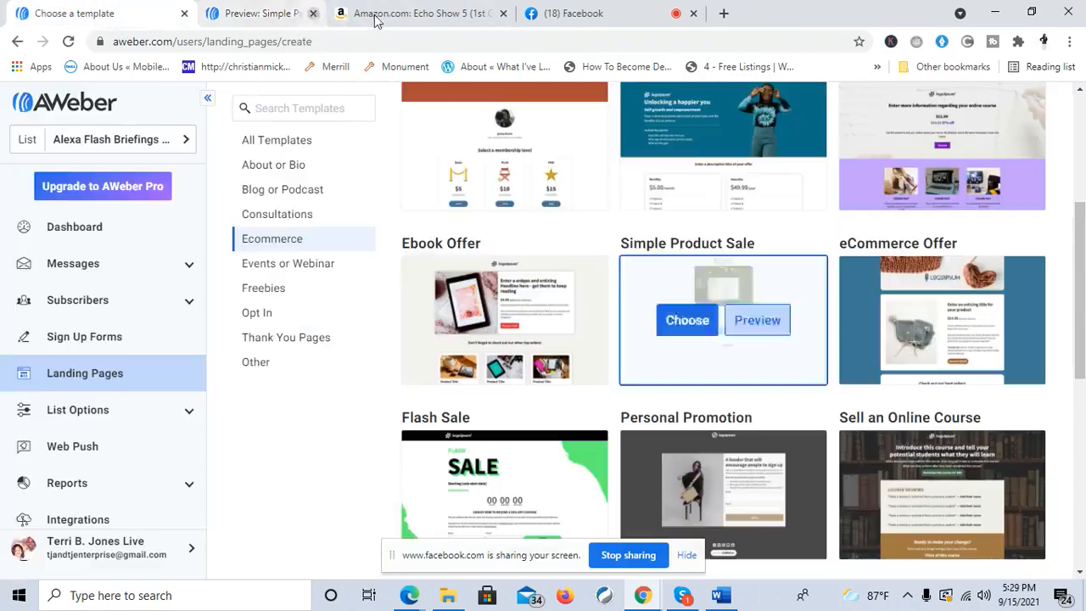
{"action": "left_click", "coordinate": [698, 324]}
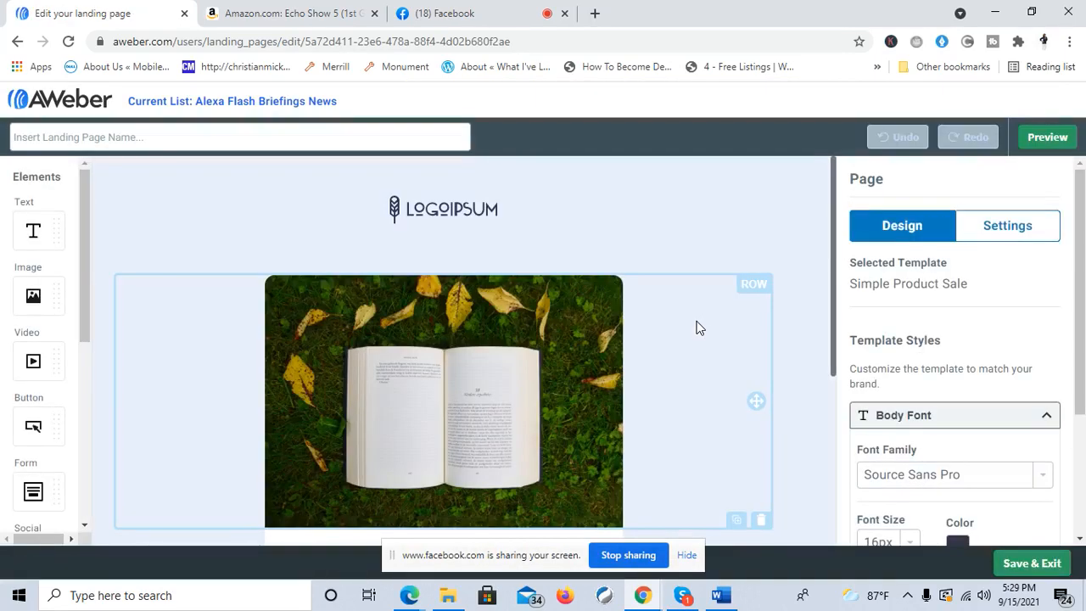
Step: Replace the placeholder logo at the top of the page with the microphone logo from the account's own images
{"action": "left_click", "coordinate": [458, 214]}
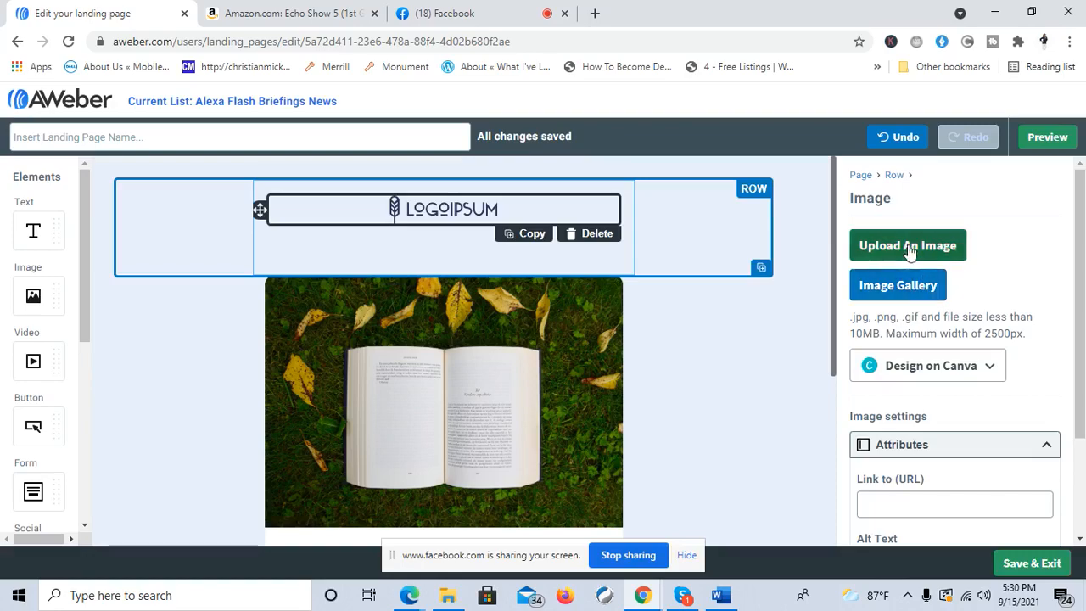
{"action": "left_click", "coordinate": [905, 287]}
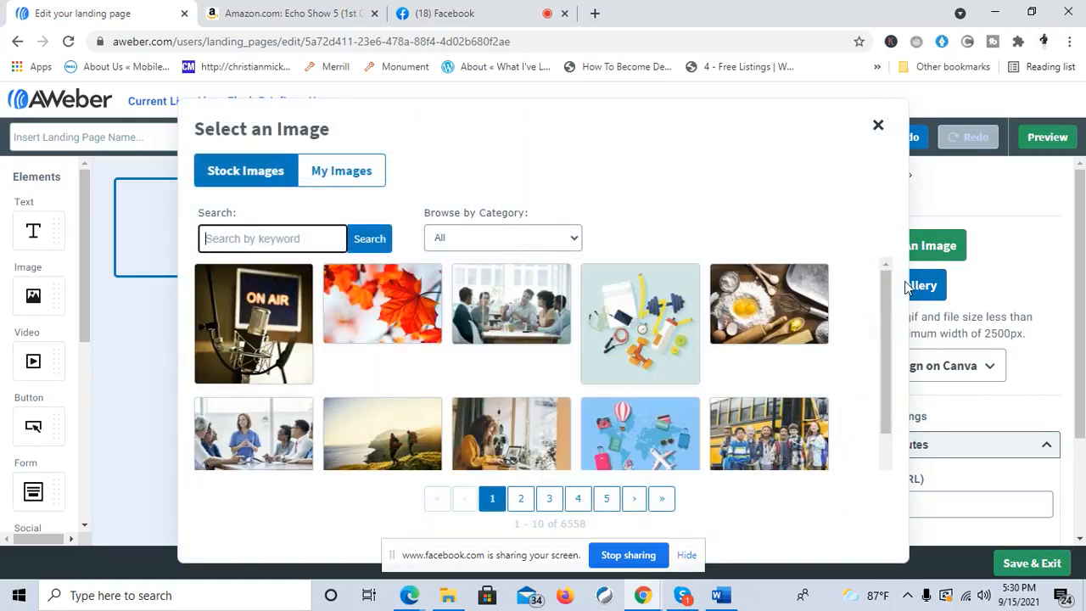
{"action": "left_click", "coordinate": [342, 176]}
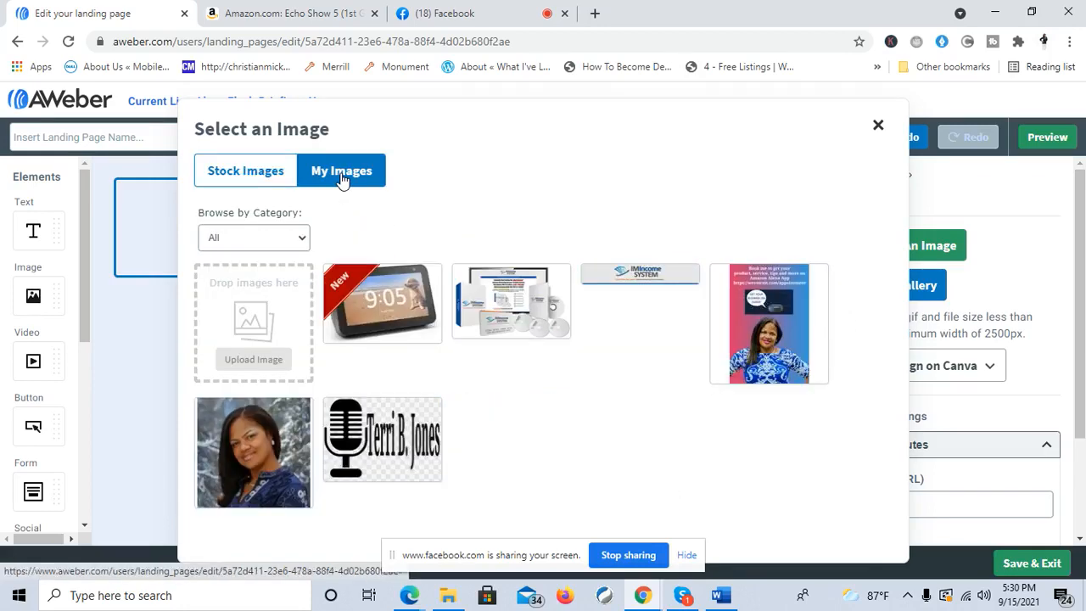
{"action": "left_click", "coordinate": [383, 435]}
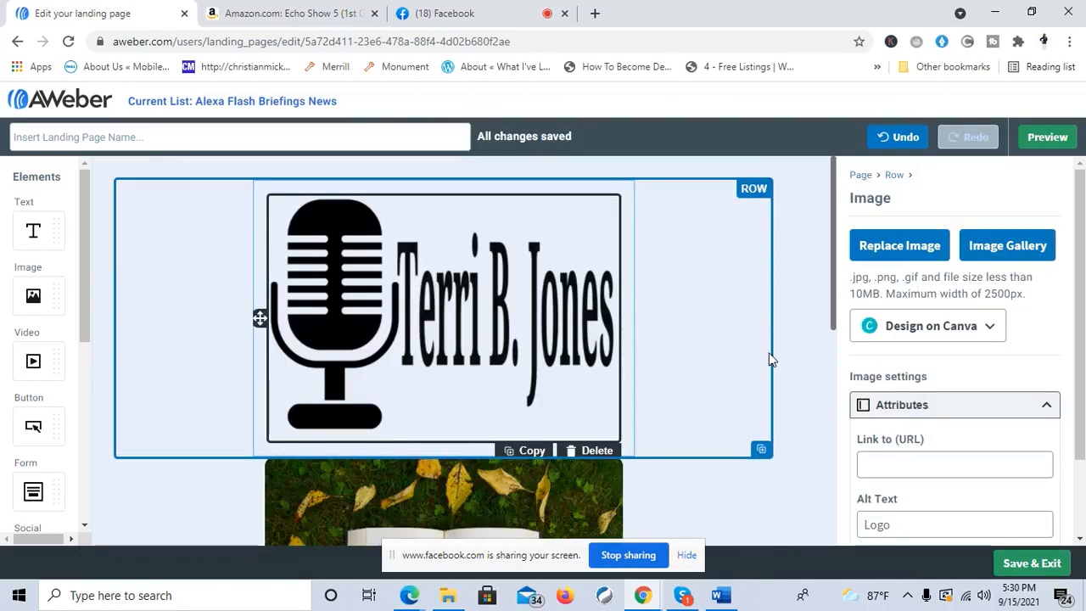
{"action": "left_click_drag", "start_coordinate": [834, 254], "coordinate": [837, 391]}
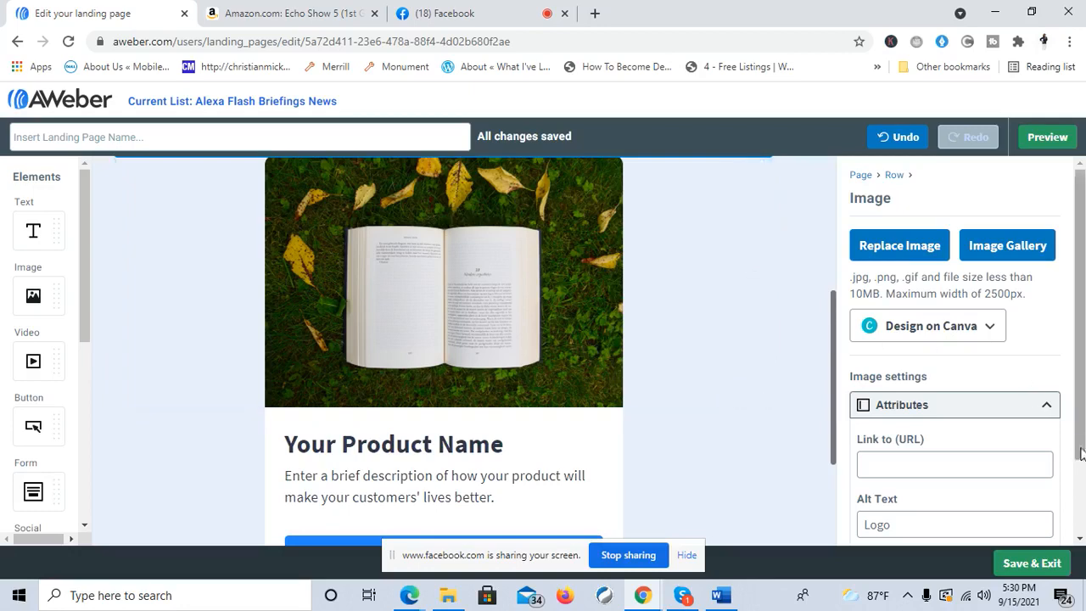
{"action": "left_click", "coordinate": [1047, 412]}
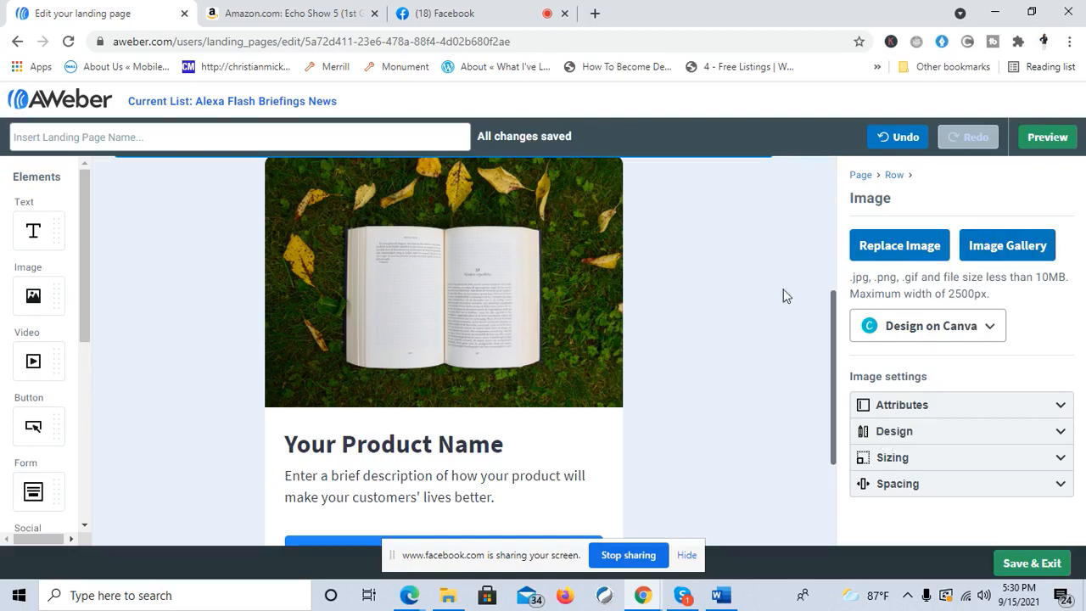
Step: Replace the open-book product image with the Echo Show picture from the account's own images
{"action": "left_click_drag", "start_coordinate": [836, 365], "coordinate": [829, 274]}
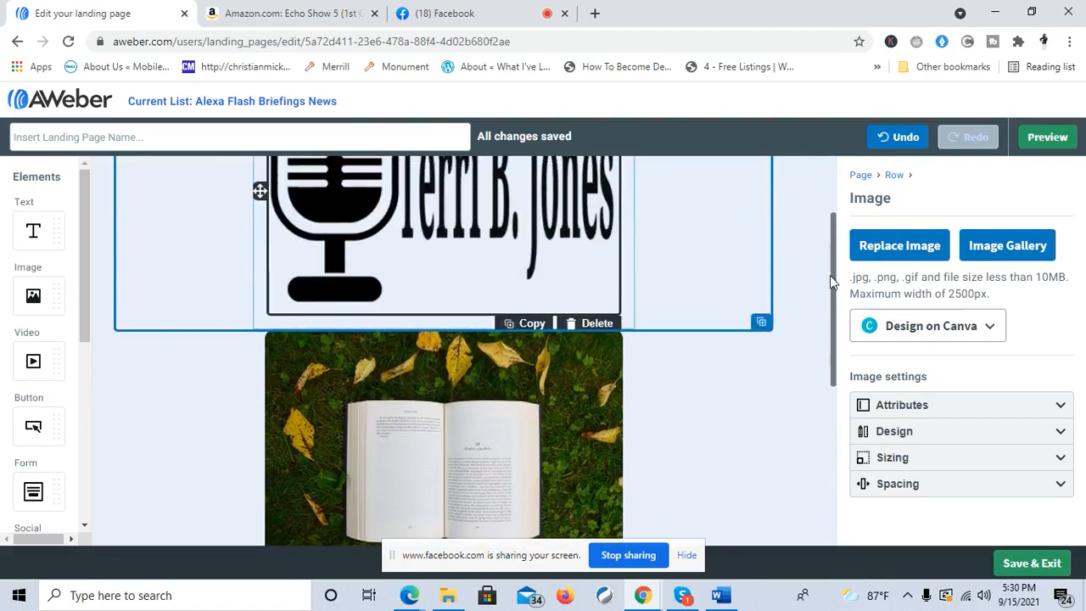
{"action": "left_click", "coordinate": [447, 411]}
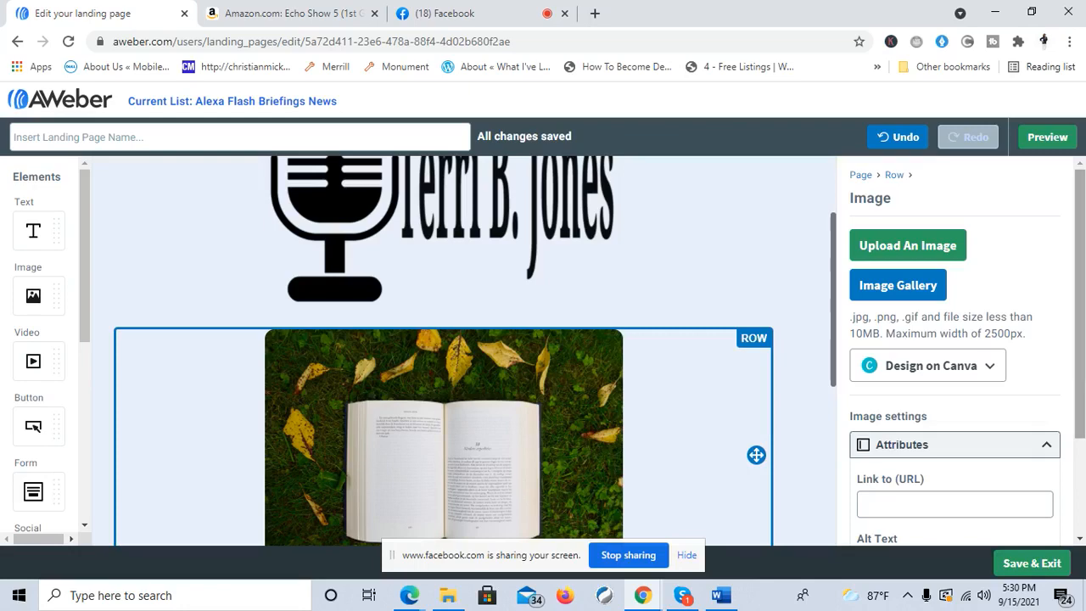
{"action": "scroll", "coordinate": [1082, 246], "scroll_direction": "down", "scroll_amount": 2}
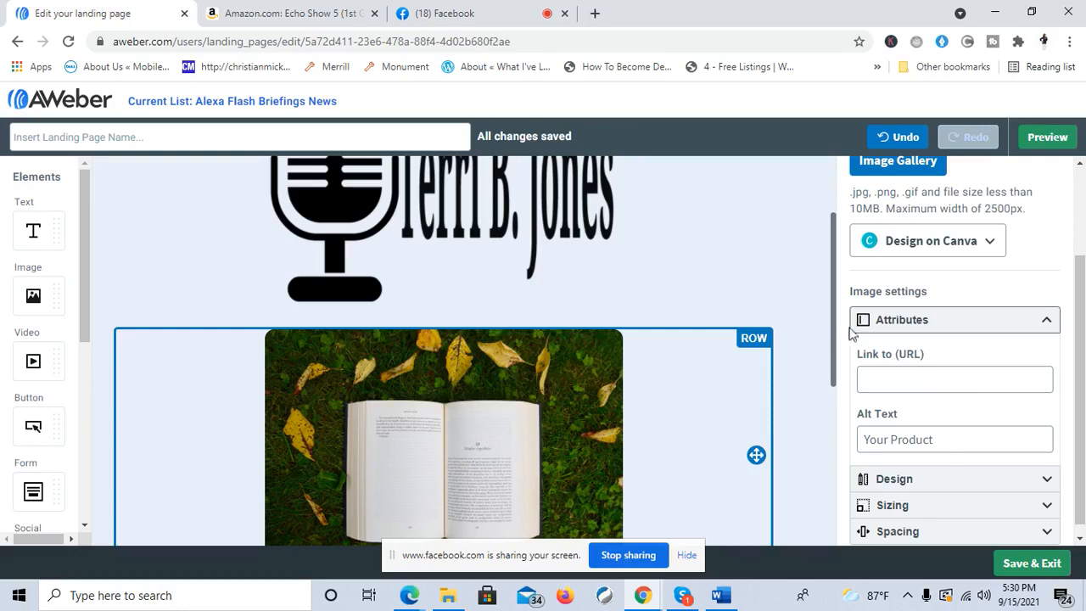
{"action": "scroll", "coordinate": [834, 356], "scroll_direction": "down", "scroll_amount": 1}
{"action": "scroll", "coordinate": [833, 374], "scroll_direction": "down", "scroll_amount": 1}
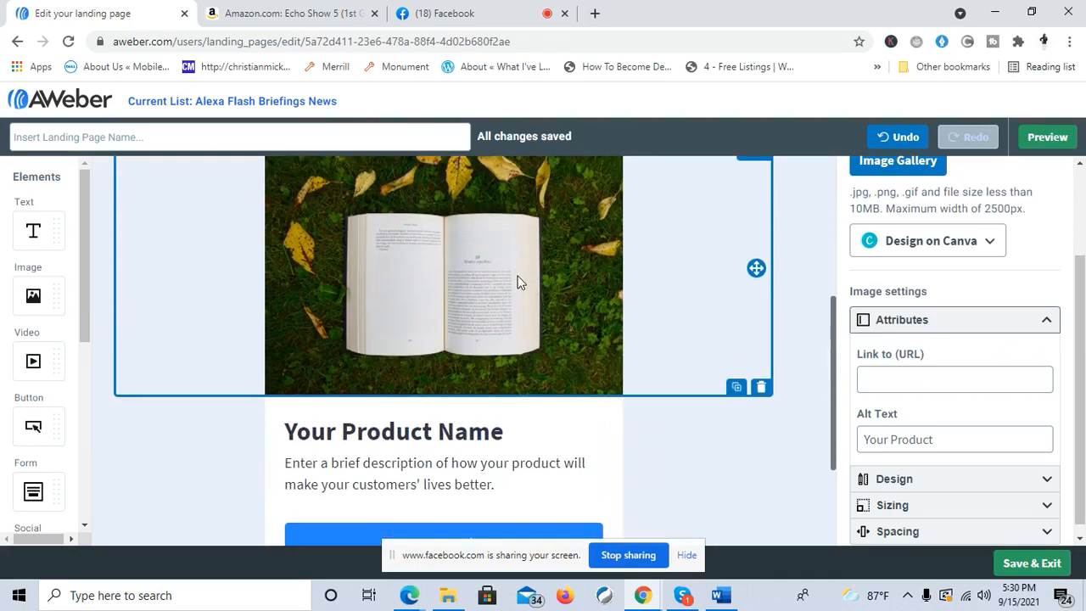
{"action": "scroll", "coordinate": [1052, 407], "scroll_direction": "up", "scroll_amount": 1}
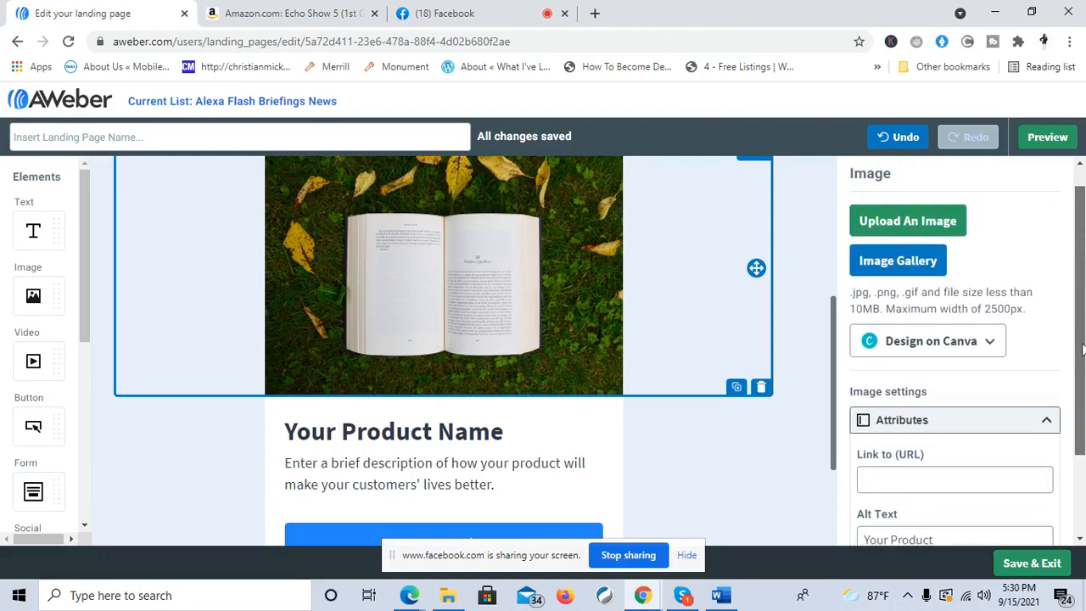
{"action": "left_click", "coordinate": [931, 268]}
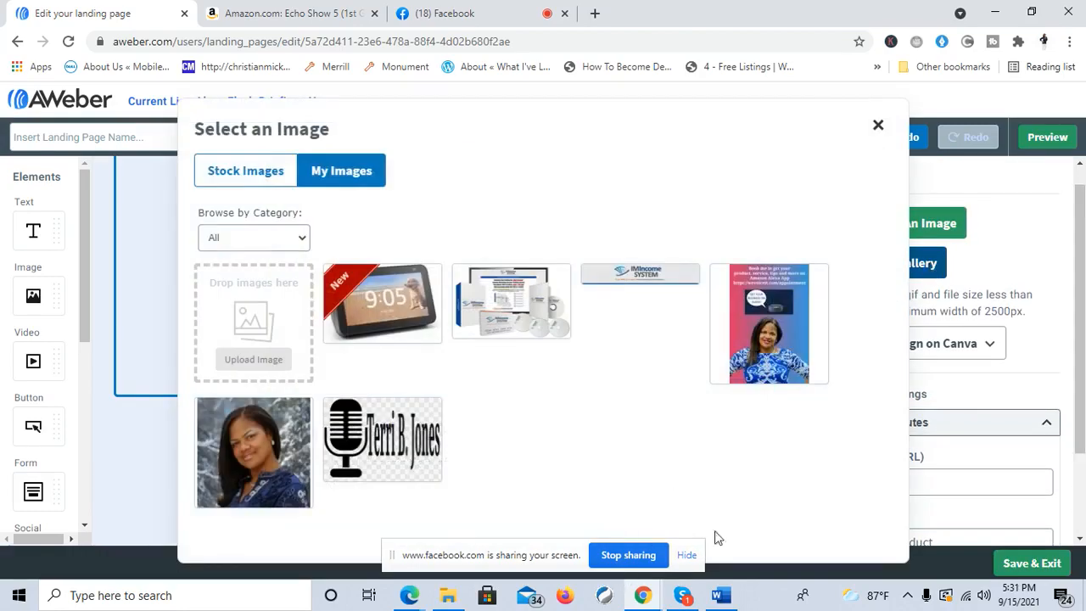
{"action": "left_click", "coordinate": [363, 302]}
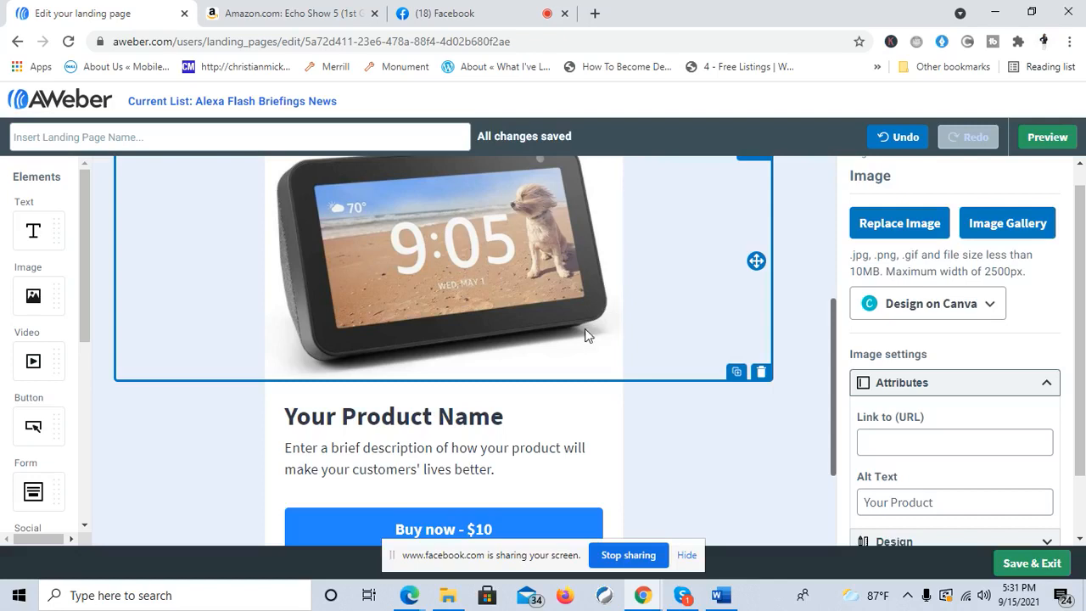
{"action": "scroll", "coordinate": [1079, 323], "scroll_direction": "up", "scroll_amount": 1}
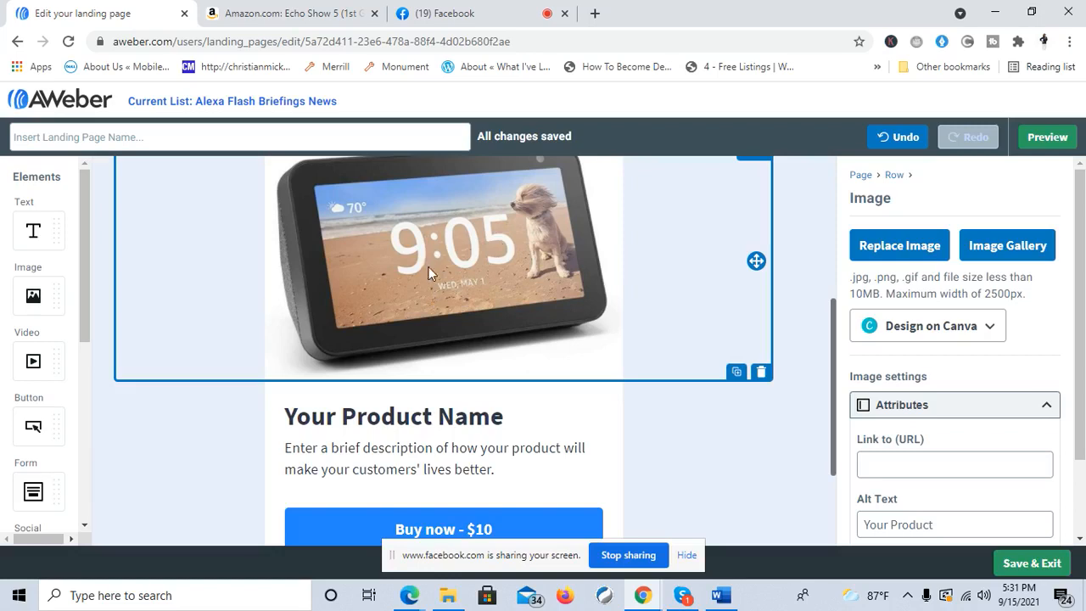
Step: Replace the "Your Product Name" heading with "Echo Show 5"
{"action": "left_click", "coordinate": [433, 416]}
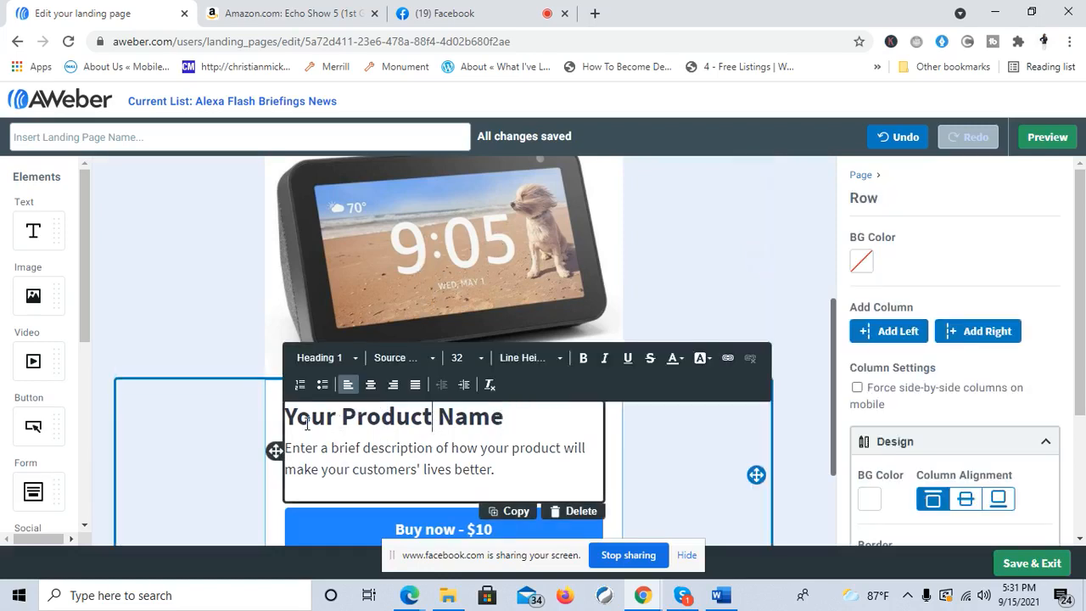
{"action": "left_click_drag", "start_coordinate": [284, 416], "coordinate": [507, 419]}
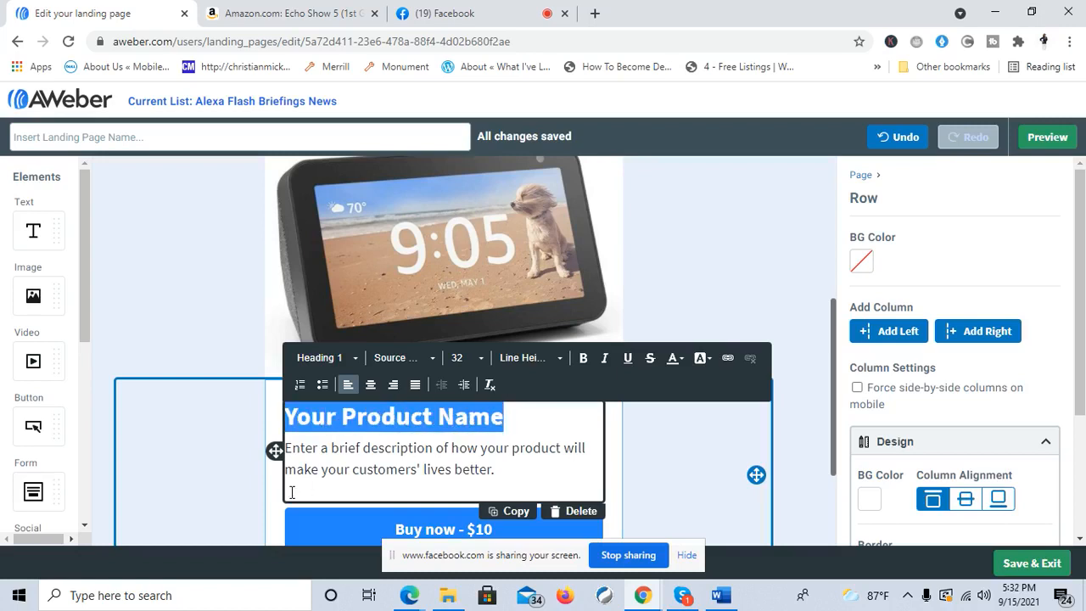
{"action": "type", "text": "Echo Show"}
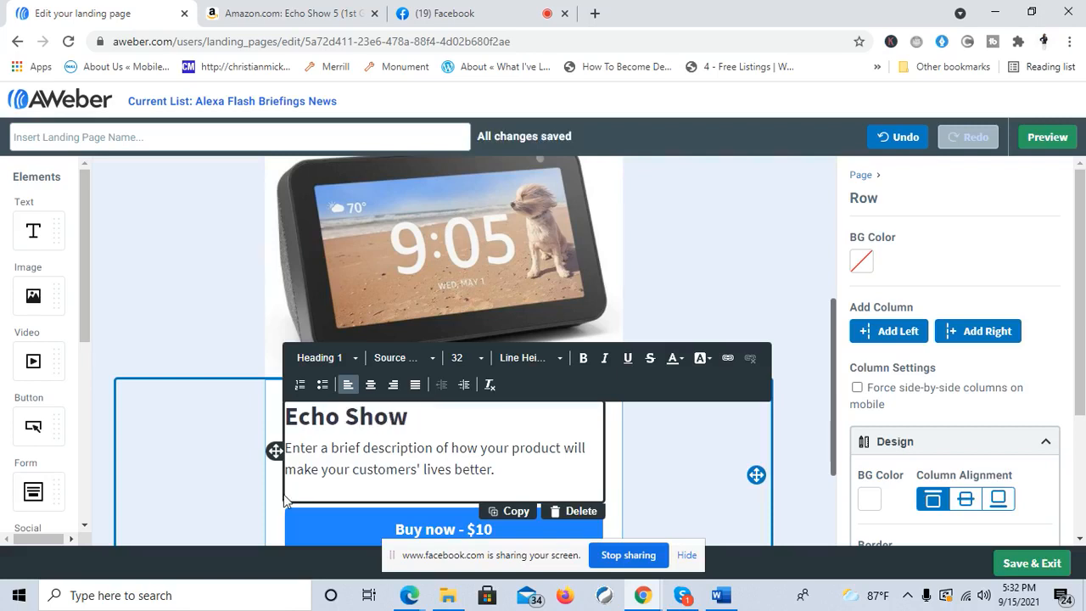
{"action": "type", "text": " 5"}
Step: Copy the highlighted hands-free video calls paragraph from the Amazon Echo Show 5 page and return to the landing page editor
{"action": "left_click", "coordinate": [315, 17]}
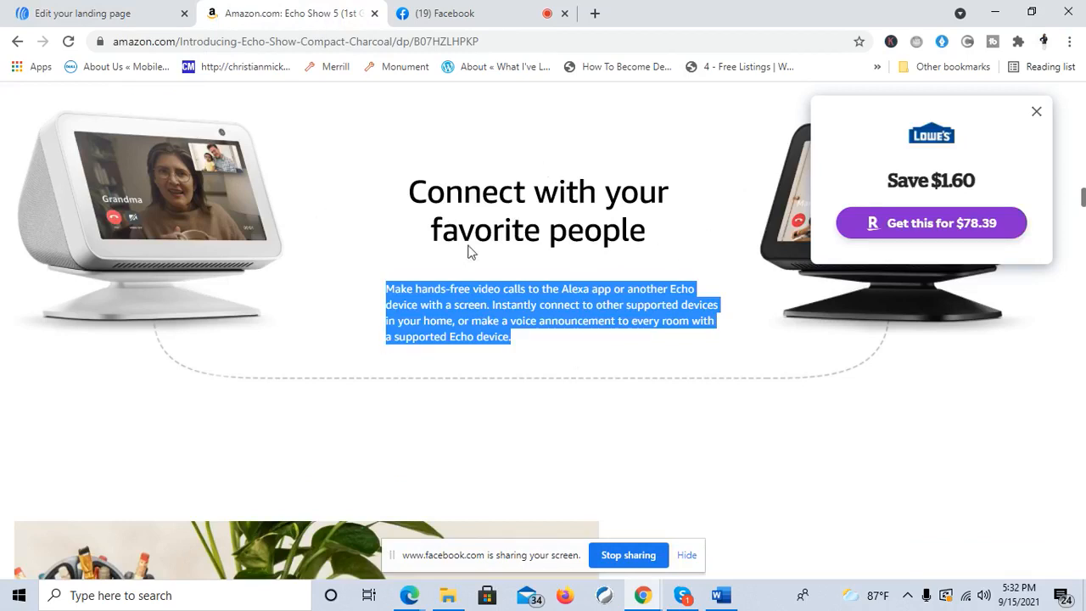
{"action": "right_click", "coordinate": [470, 309]}
{"action": "left_click", "coordinate": [508, 322]}
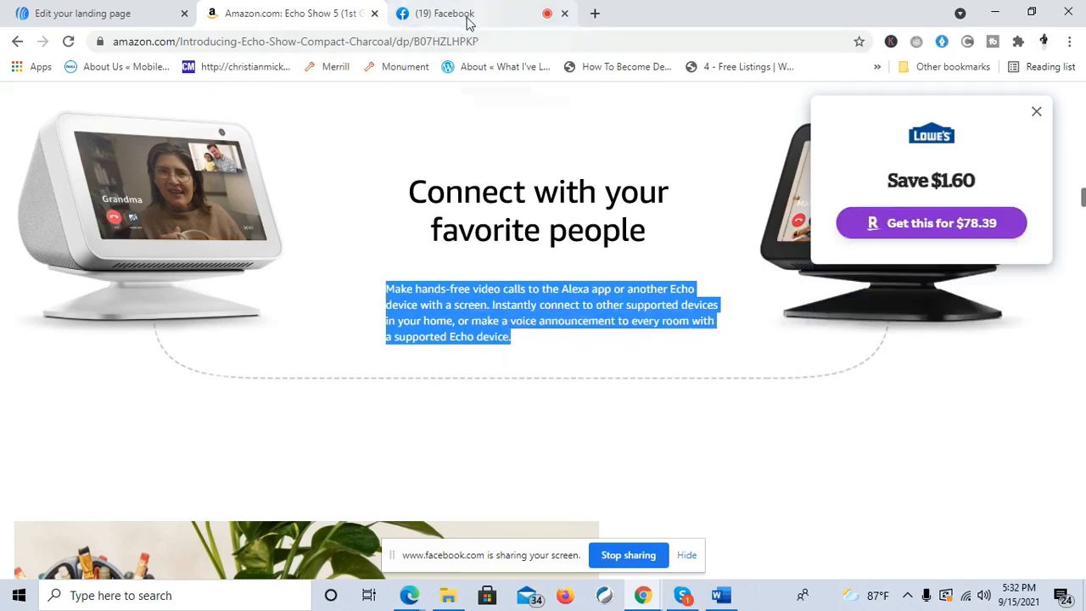
{"action": "left_click", "coordinate": [139, 13]}
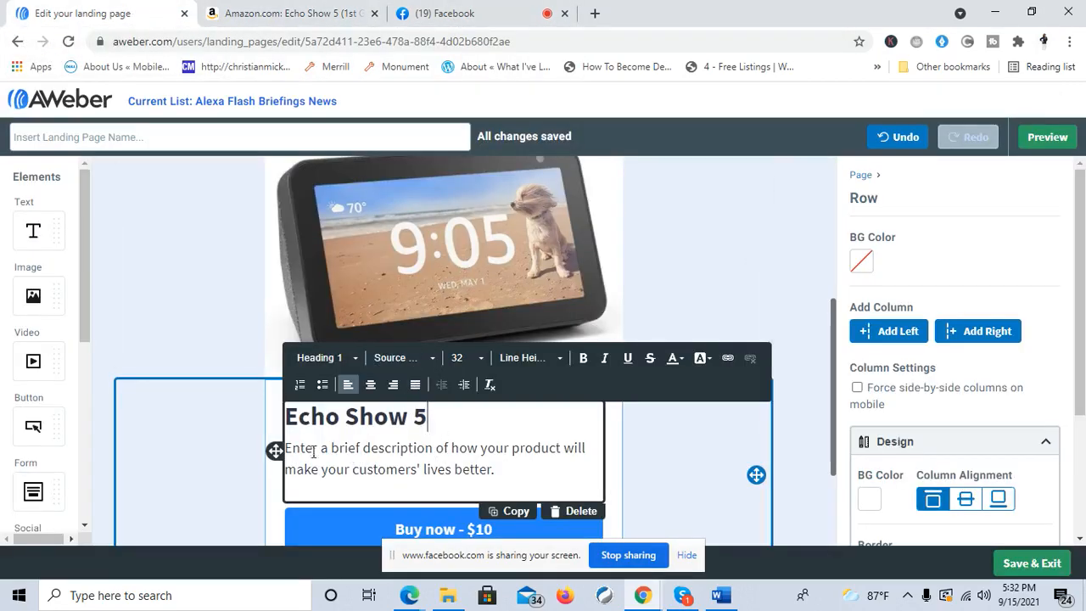
Step: Replace the placeholder product description under the "Echo Show 5" heading with the copied hands-free video calls paragraph
{"action": "left_click_drag", "start_coordinate": [286, 447], "coordinate": [539, 476]}
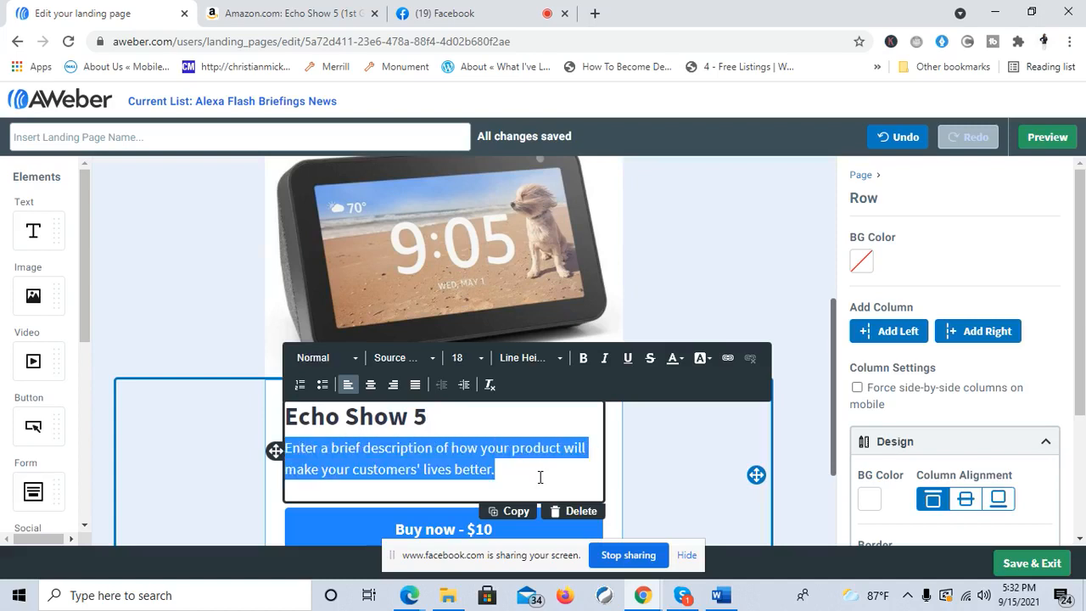
{"action": "key", "text": "ctrl+v"}
{"action": "scroll", "coordinate": [840, 360], "scroll_direction": "down", "scroll_amount": 2}
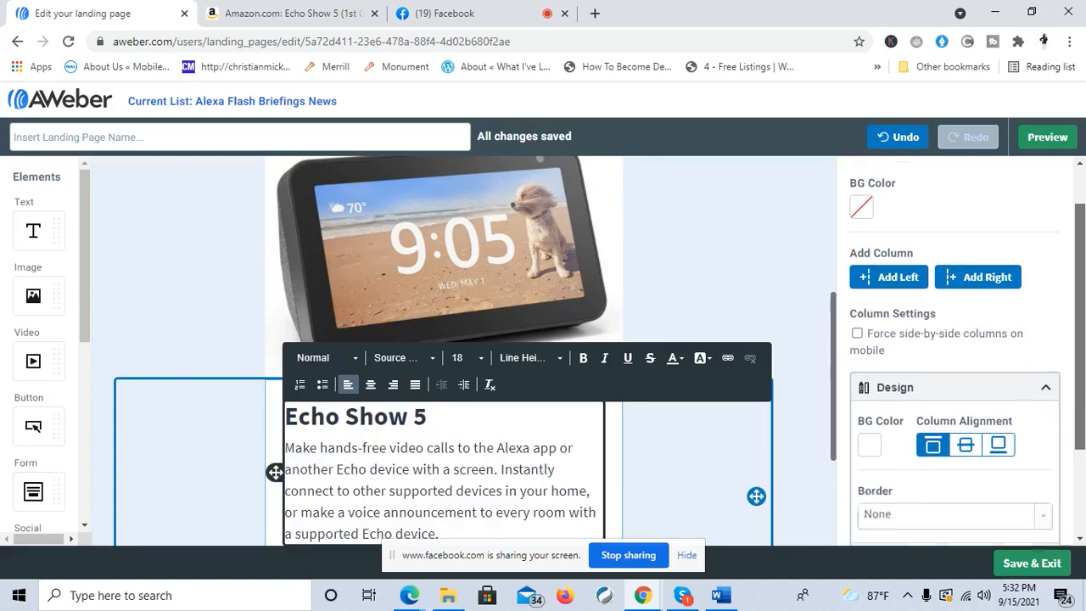
{"action": "left_click_drag", "start_coordinate": [833, 359], "coordinate": [831, 427]}
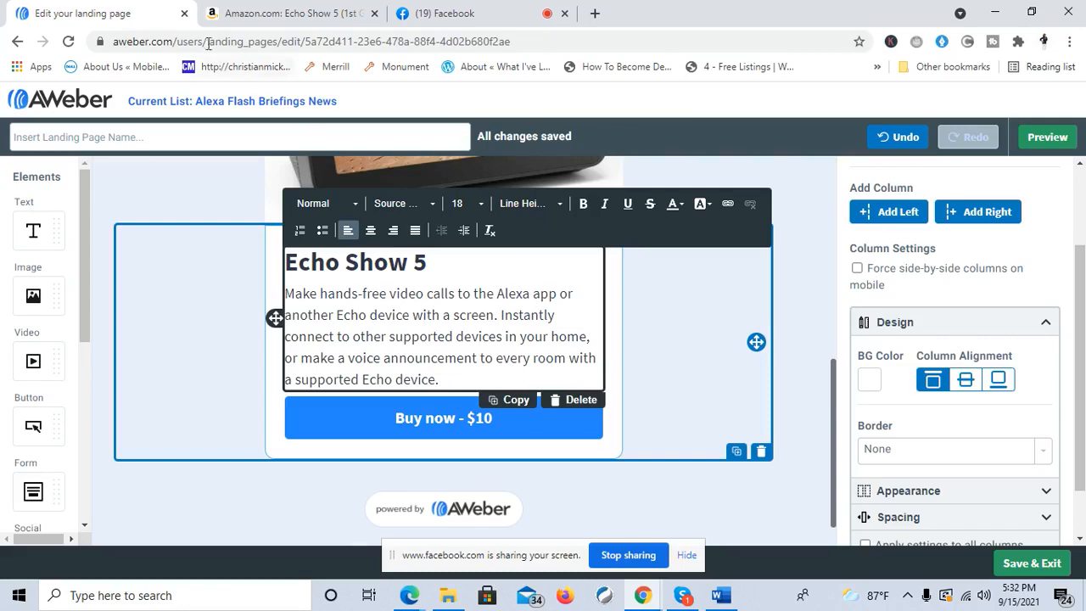
Step: Look through the Amazon Echo Show 5 page for the product's price, dismissing the cash-back popup, and return to the landing page editor
{"action": "left_click", "coordinate": [288, 13]}
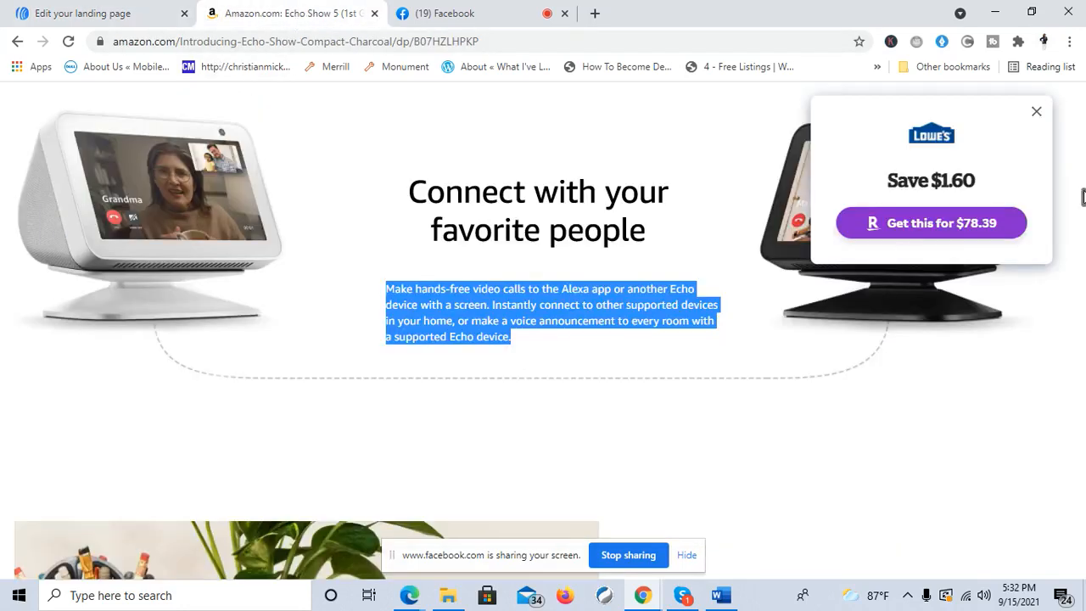
{"action": "scroll", "coordinate": [1083, 197], "scroll_direction": "down", "scroll_amount": 5}
{"action": "scroll", "coordinate": [1074, 206], "scroll_direction": "up", "scroll_amount": 3}
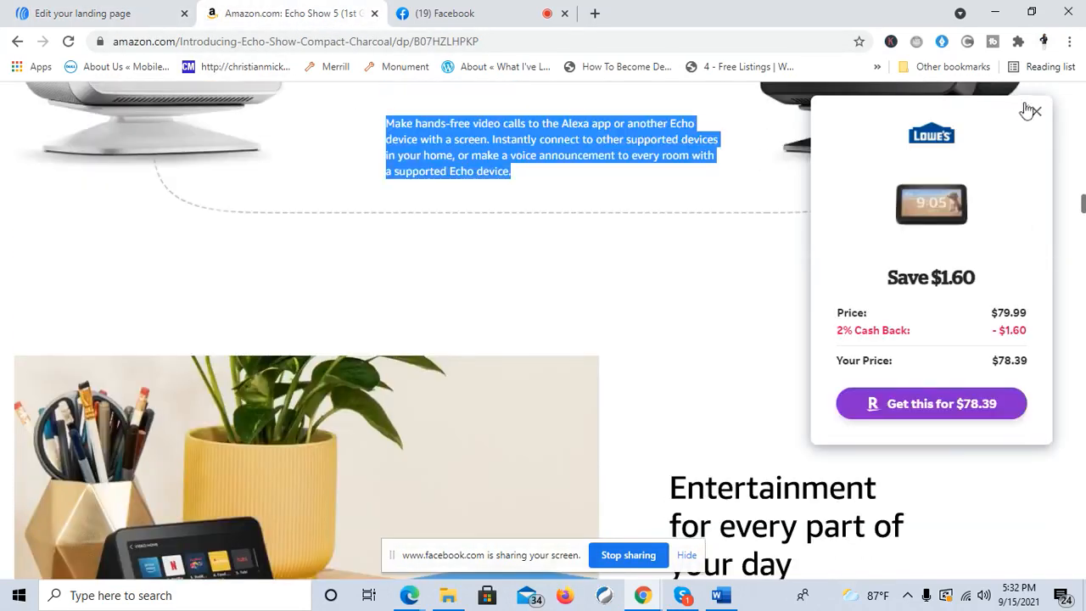
{"action": "left_click", "coordinate": [1032, 111]}
{"action": "scroll", "coordinate": [1079, 212], "scroll_direction": "down", "scroll_amount": 4}
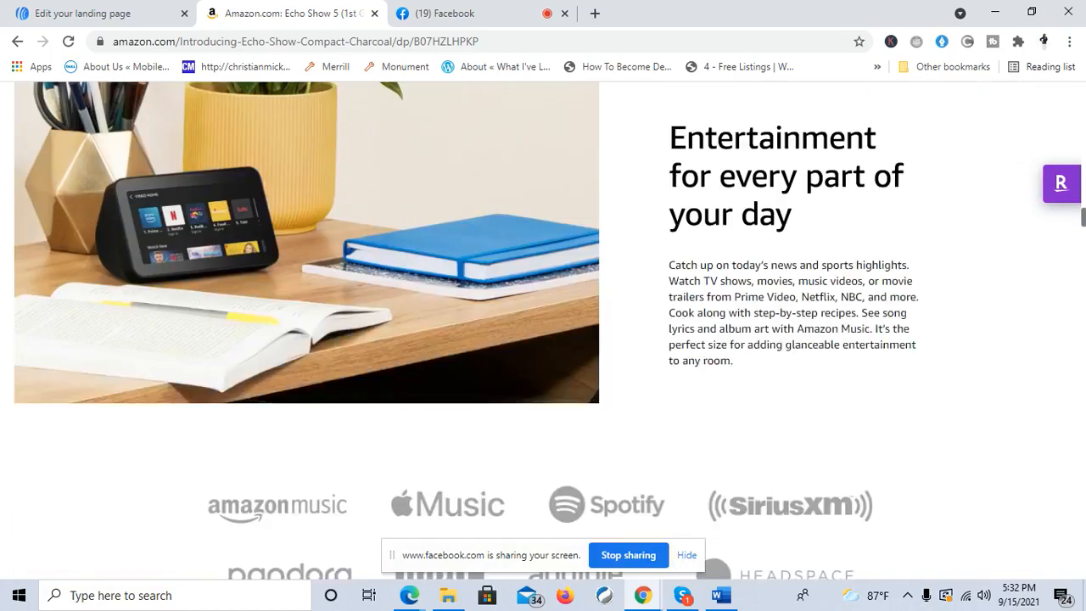
{"action": "scroll", "coordinate": [1078, 217], "scroll_direction": "down", "scroll_amount": 15}
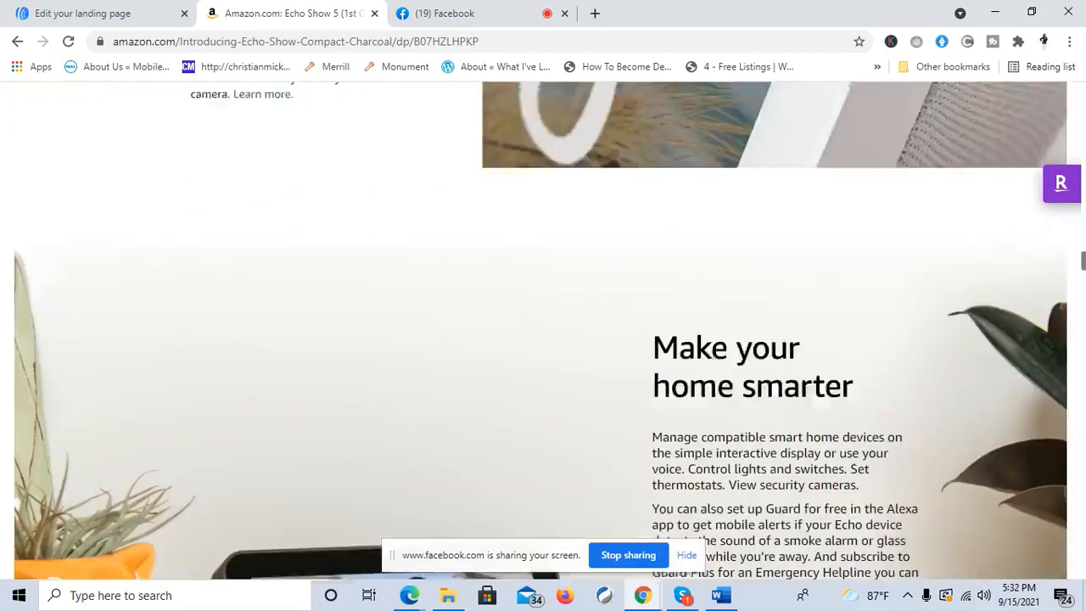
{"action": "scroll", "coordinate": [1078, 216], "scroll_direction": "down", "scroll_amount": 9}
{"action": "scroll", "coordinate": [1079, 216], "scroll_direction": "up", "scroll_amount": 5}
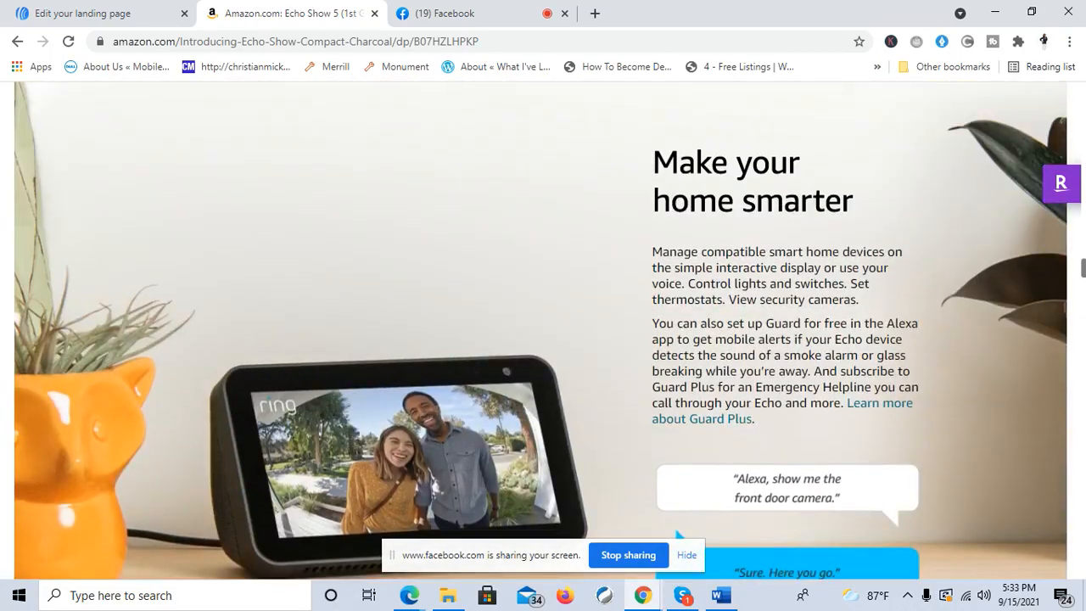
{"action": "scroll", "coordinate": [543, 331], "scroll_direction": "down", "scroll_amount": 5}
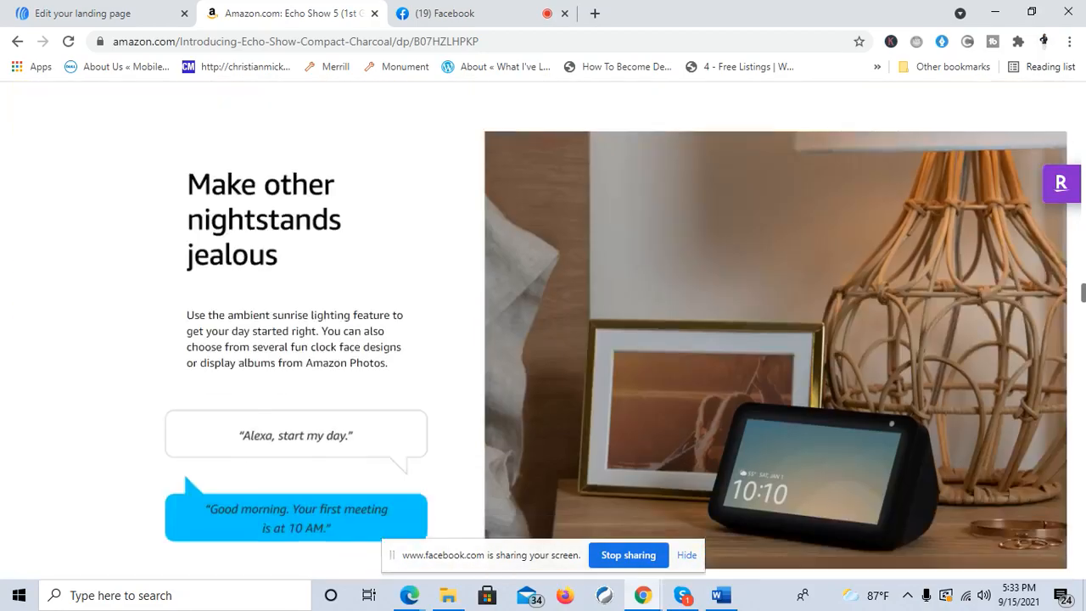
{"action": "scroll", "coordinate": [543, 330], "scroll_direction": "down", "scroll_amount": 20}
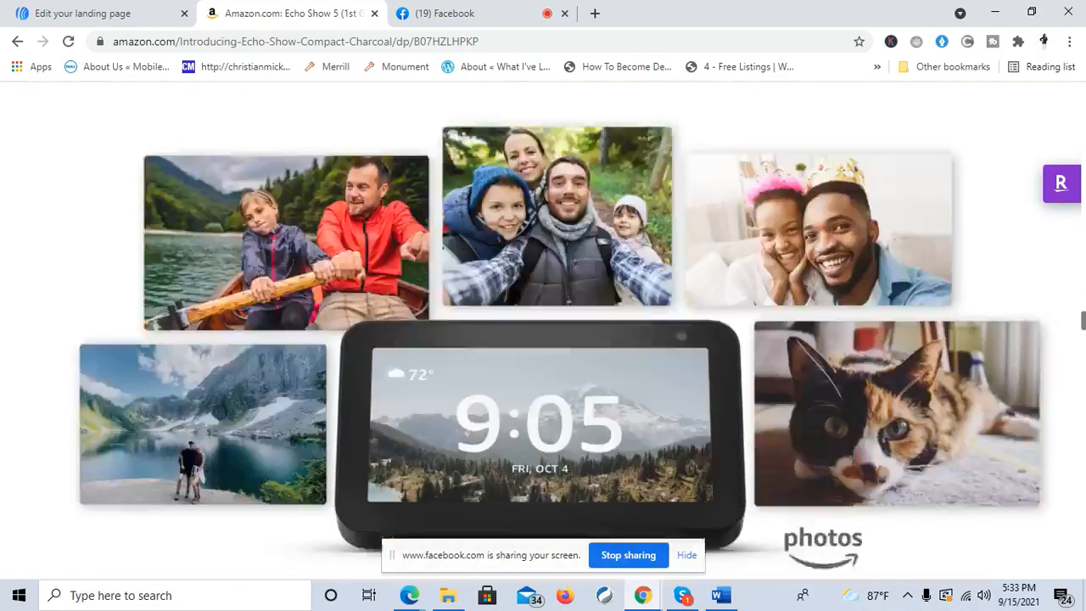
{"action": "scroll", "coordinate": [542, 331], "scroll_direction": "down", "scroll_amount": 6}
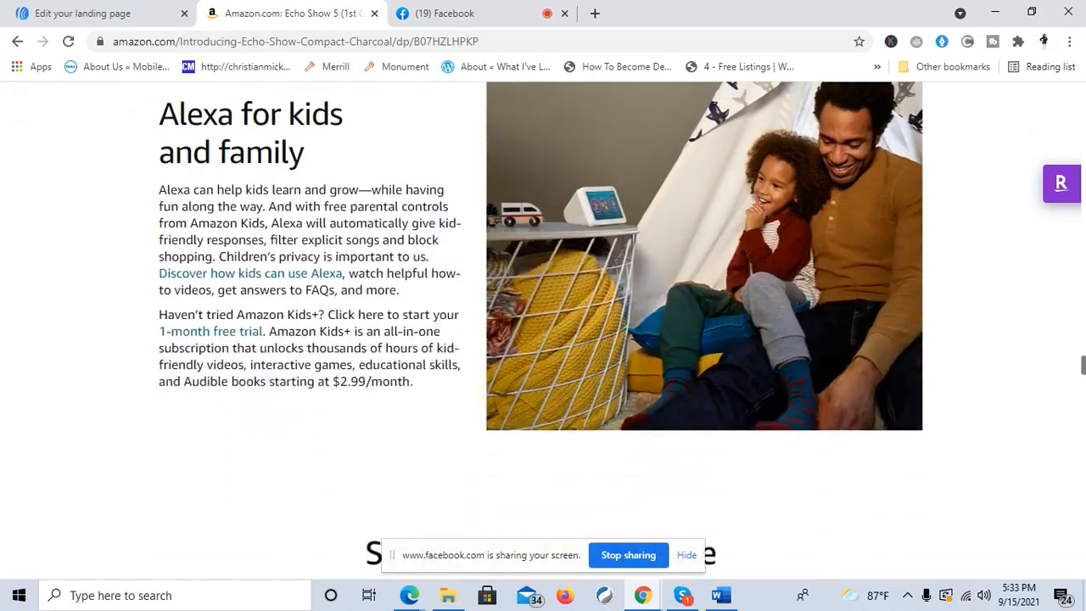
{"action": "scroll", "coordinate": [880, 97], "scroll_direction": "up", "scroll_amount": 20}
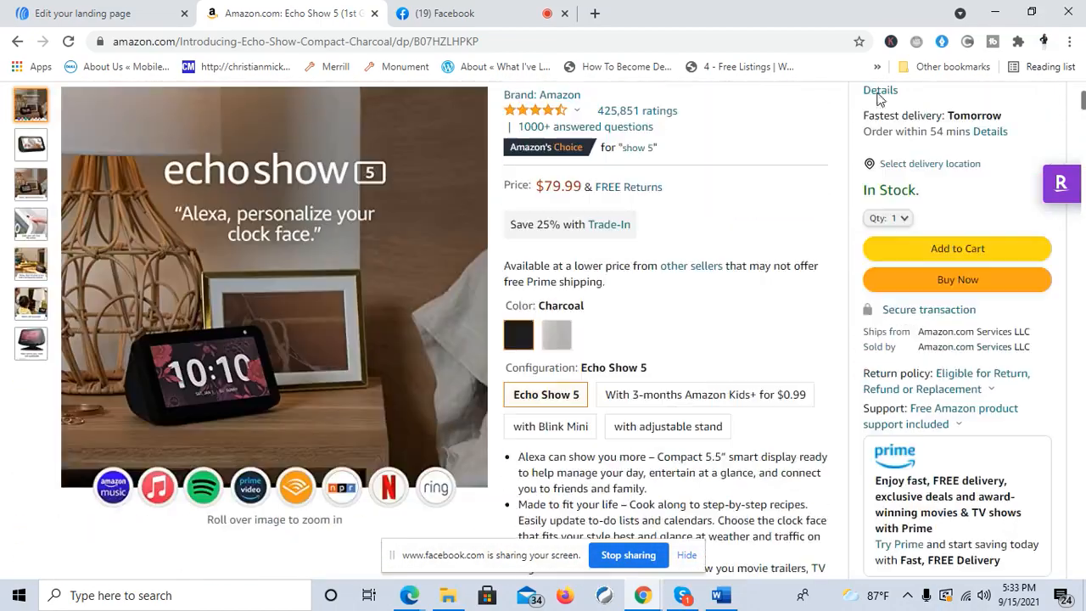
{"action": "left_click", "coordinate": [82, 17]}
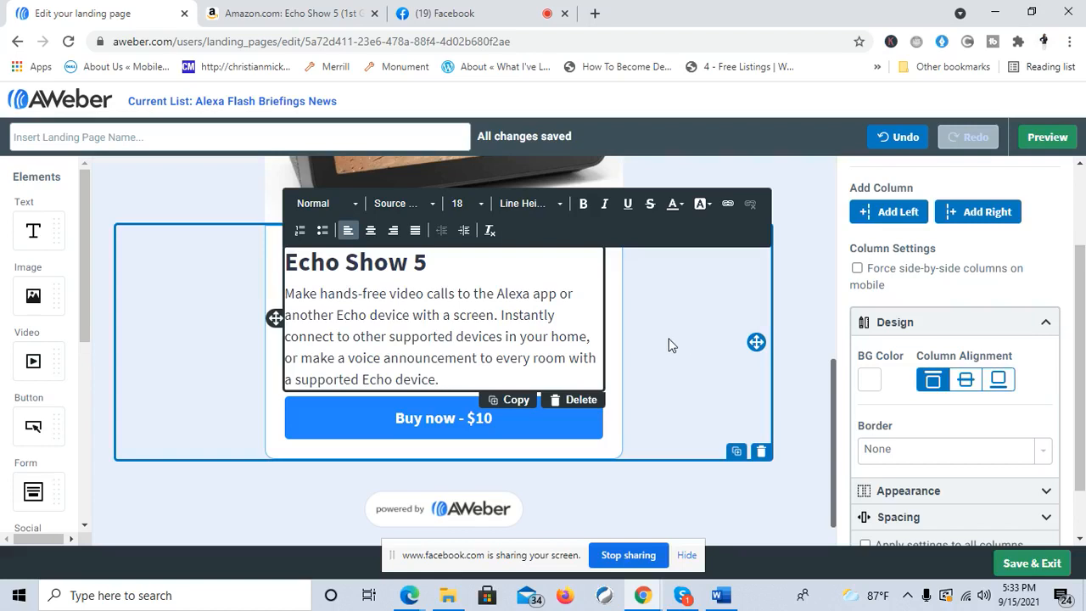
Step: Change the price in the buy button's label so it reads "Buy now - $79", checking the Amazon price
{"action": "left_click", "coordinate": [418, 415]}
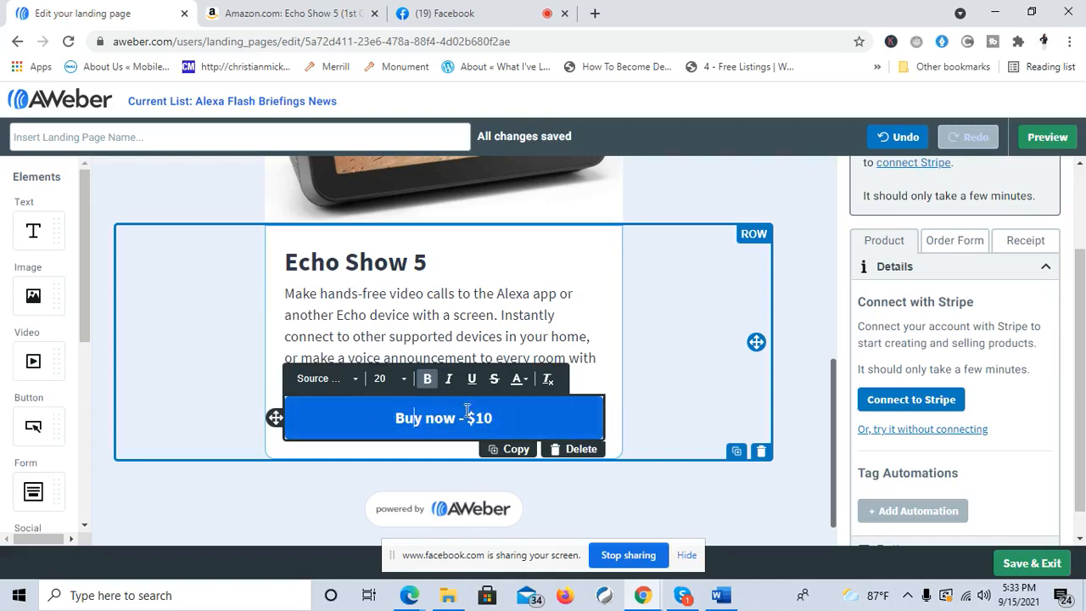
{"action": "left_click", "coordinate": [496, 418]}
{"action": "key", "text": "BackSpace"}
{"action": "key", "text": "BackSpace"}
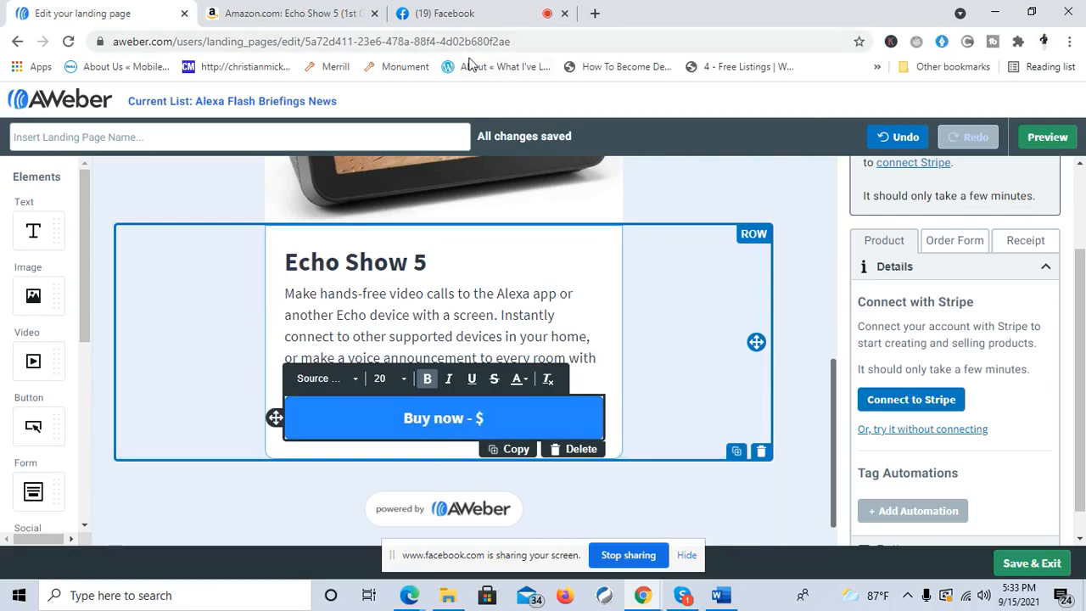
{"action": "left_click", "coordinate": [311, 15]}
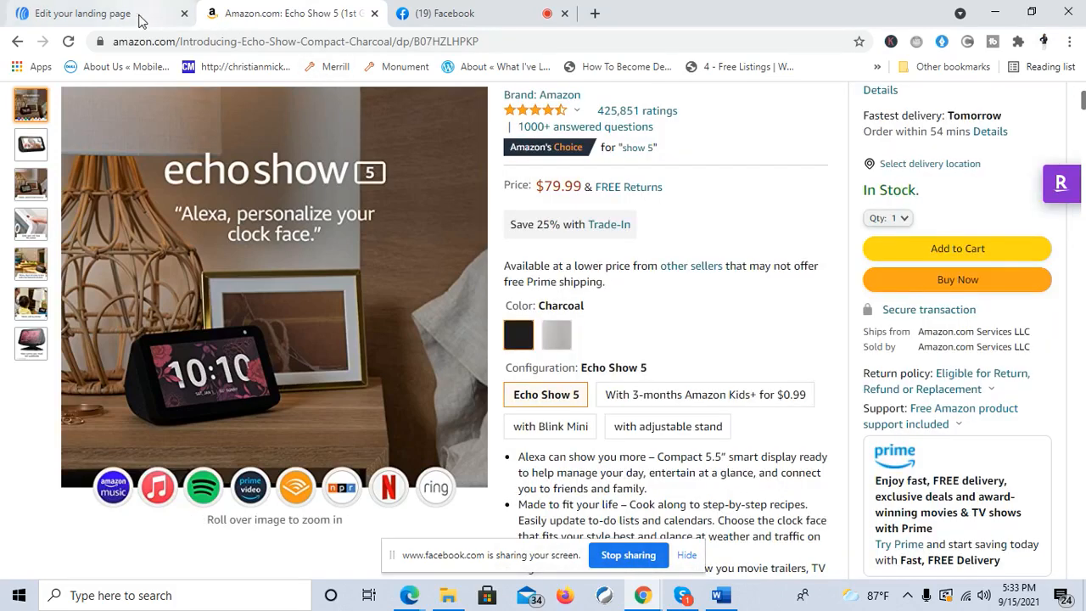
{"action": "left_click", "coordinate": [140, 18]}
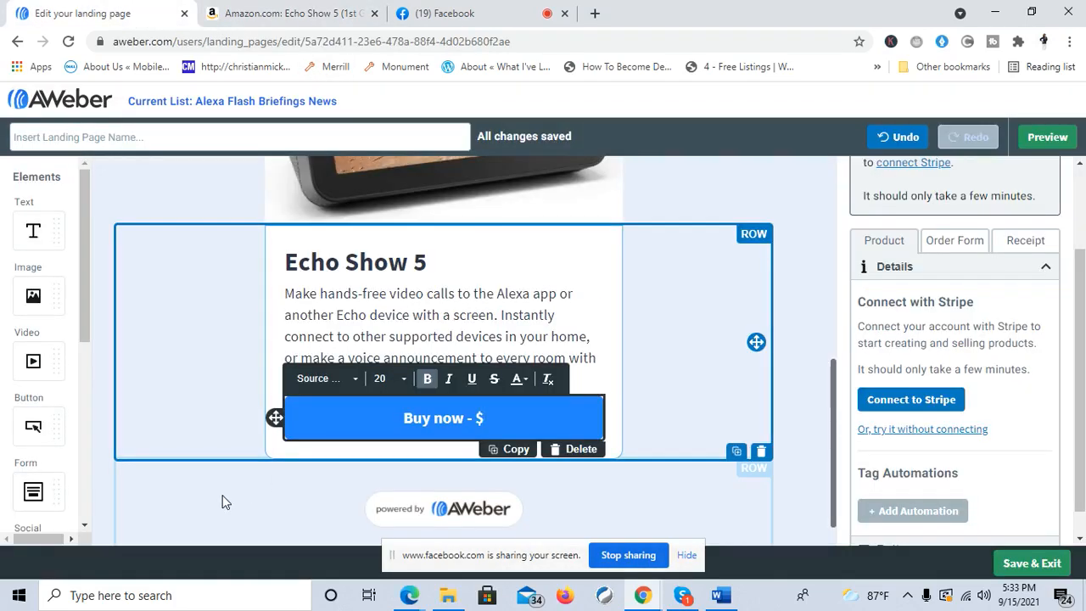
{"action": "type", "text": "79"}
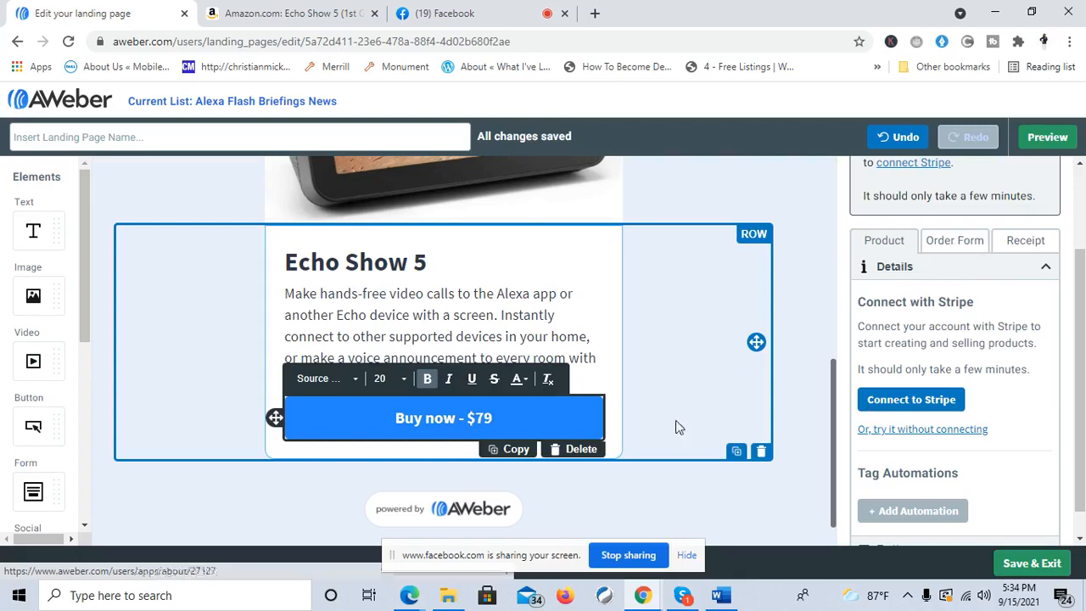
Step: Change the payment button's label on the order form to "Pay $79"
{"action": "left_click", "coordinate": [965, 241]}
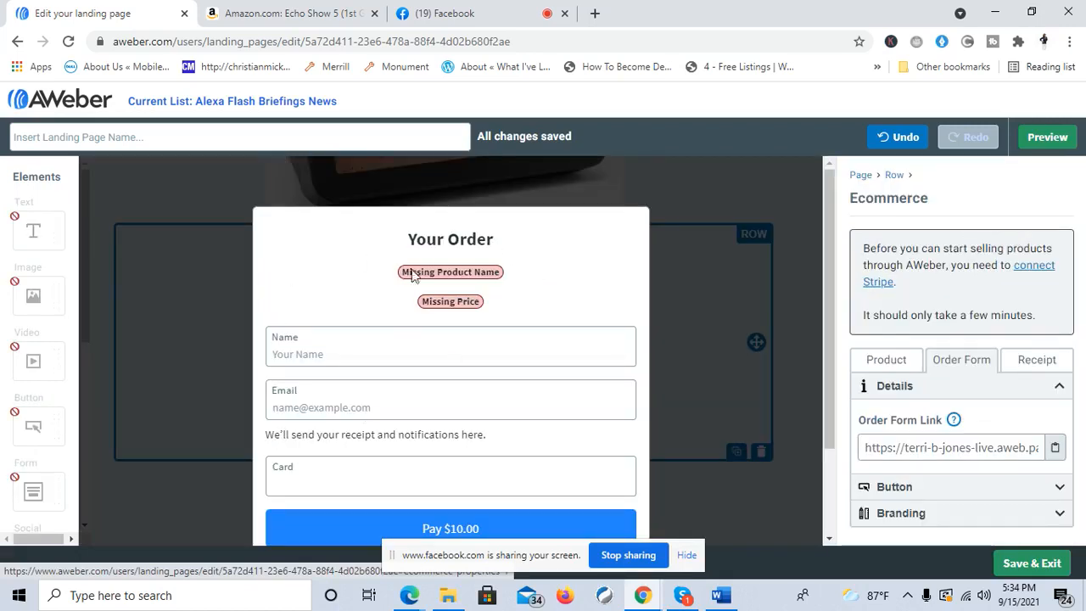
{"action": "left_click", "coordinate": [458, 529]}
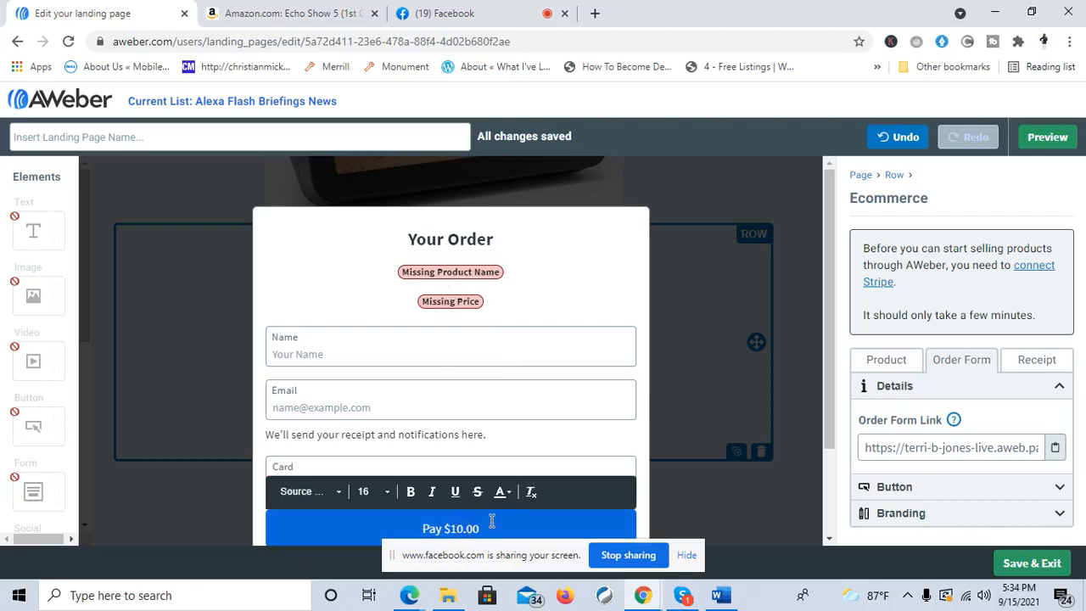
{"action": "key", "text": "Delete"}
{"action": "key", "text": "Delete"}
{"action": "key", "text": "Delete"}
{"action": "key", "text": "Delete"}
{"action": "key", "text": "Delete"}
{"action": "type", "text": "79"}
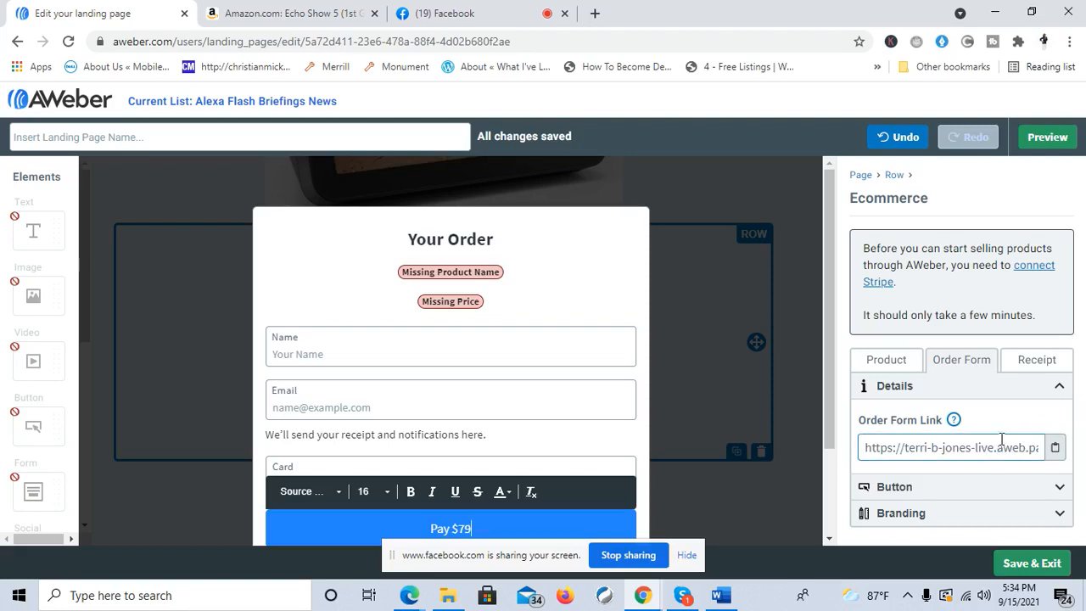
{"action": "left_click", "coordinate": [1033, 365]}
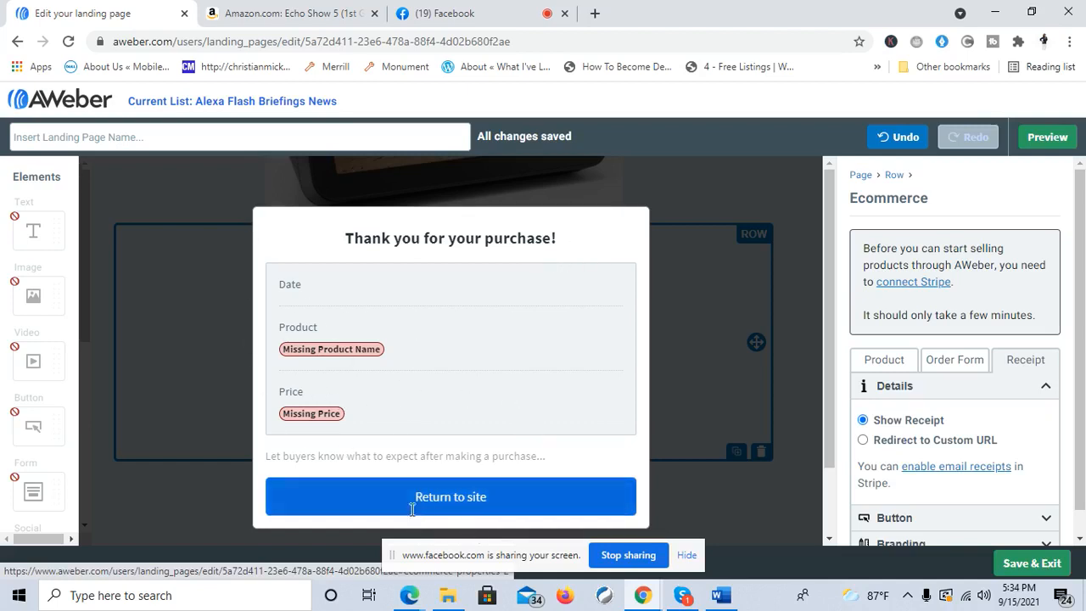
{"action": "left_click", "coordinate": [469, 496]}
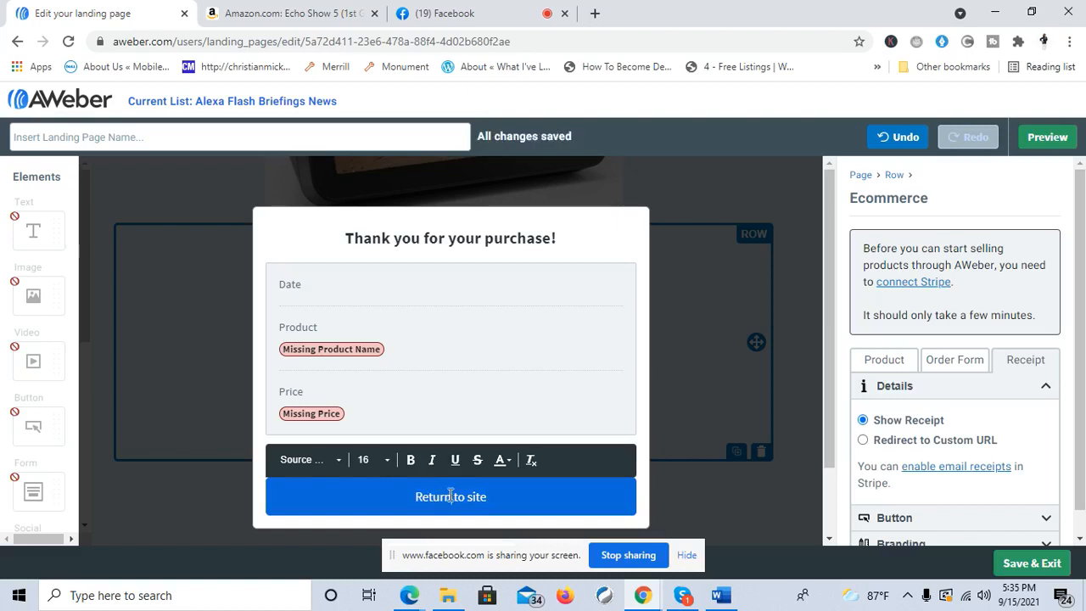
{"action": "left_click", "coordinate": [336, 464]}
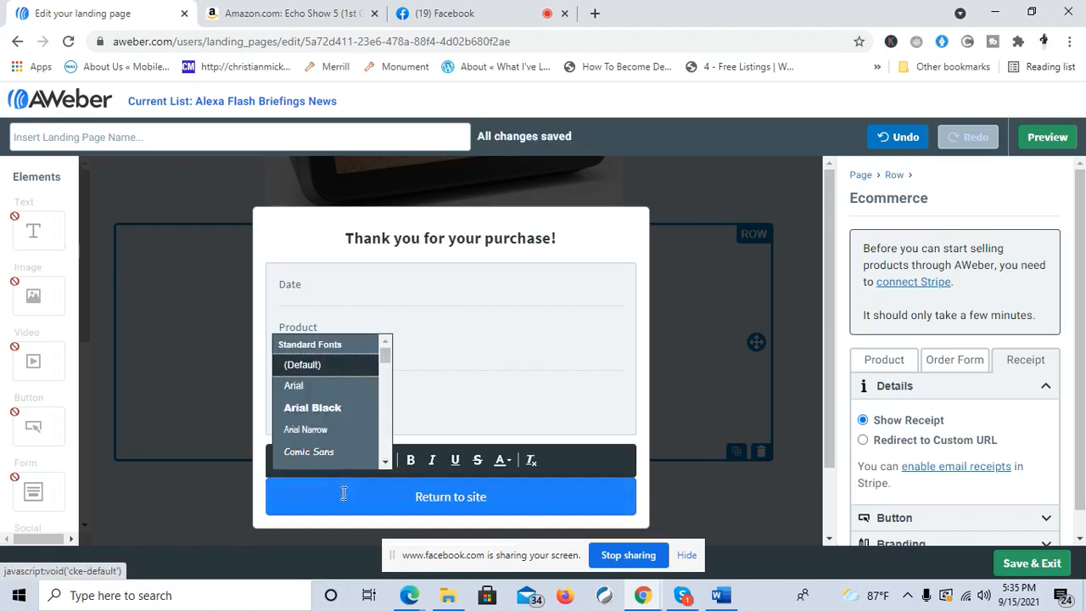
{"action": "left_click", "coordinate": [346, 497]}
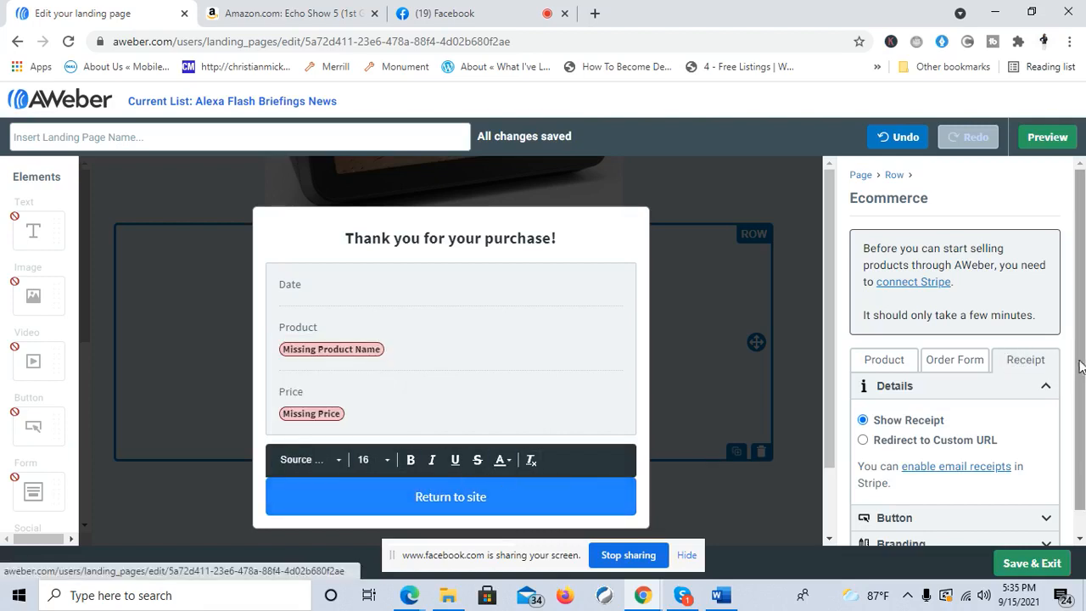
{"action": "scroll", "coordinate": [1080, 364], "scroll_direction": "down", "scroll_amount": 1}
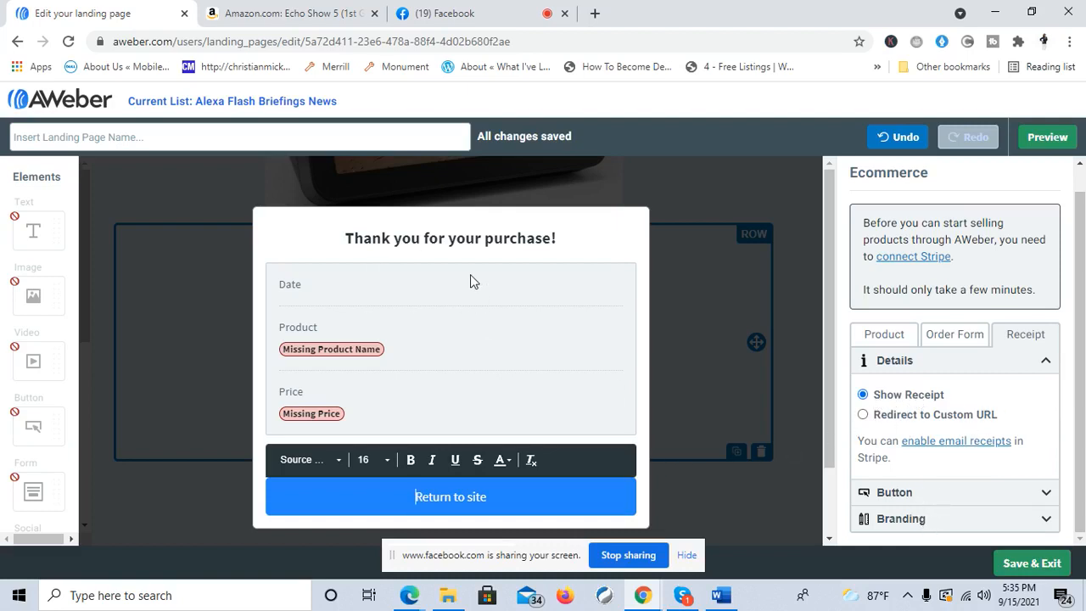
{"action": "left_click", "coordinate": [864, 415]}
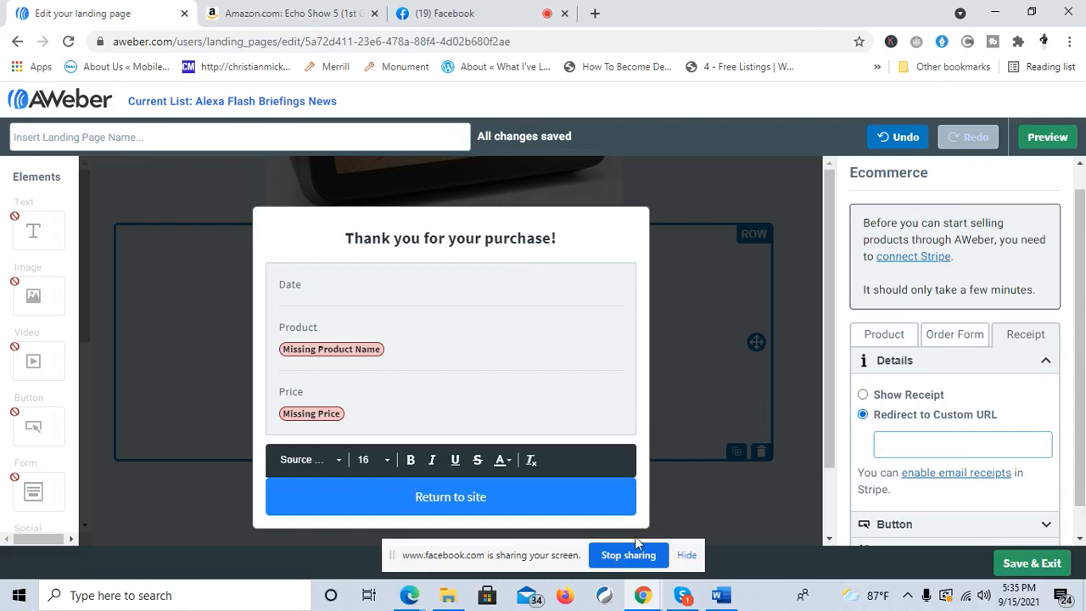
{"action": "type", "text": "https"}
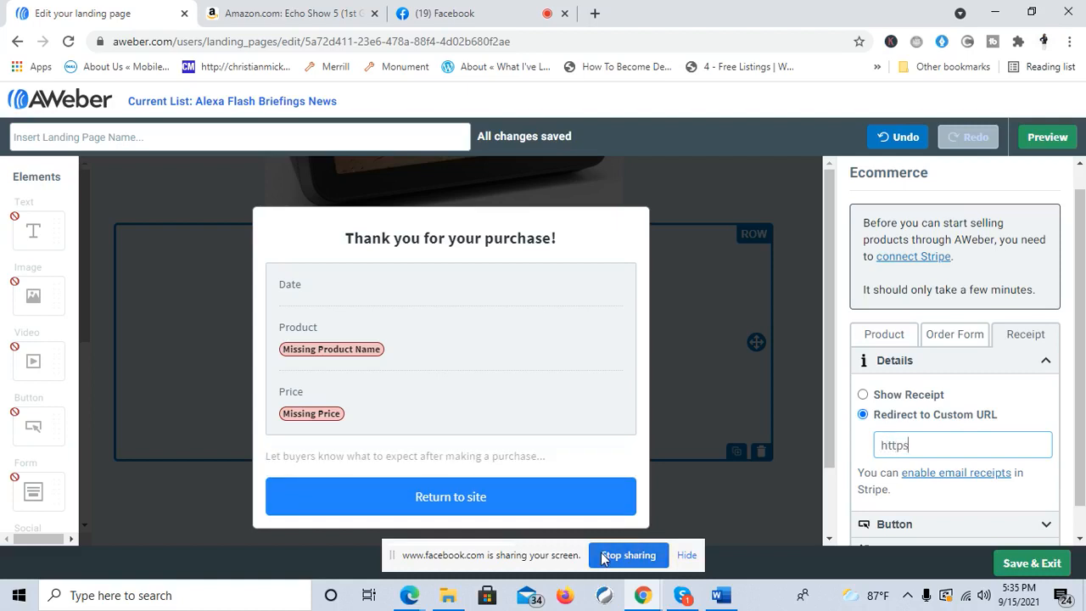
{"action": "type", "text": "://wevoiceit.com"}
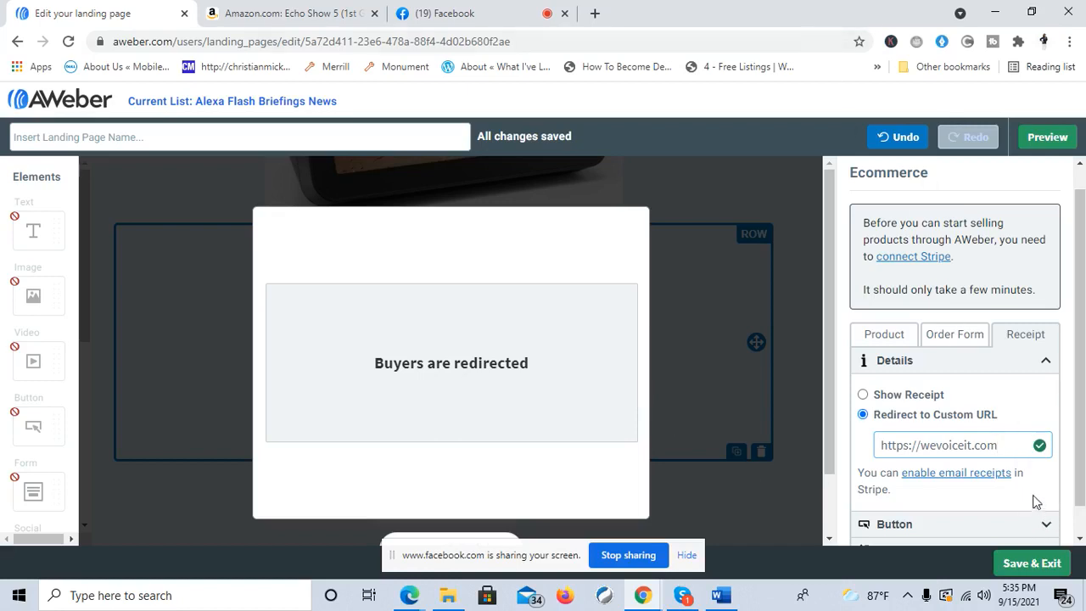
Step: Preview the landing page down to the product section, test its buy button and dismiss the popup
{"action": "left_click", "coordinate": [1056, 146]}
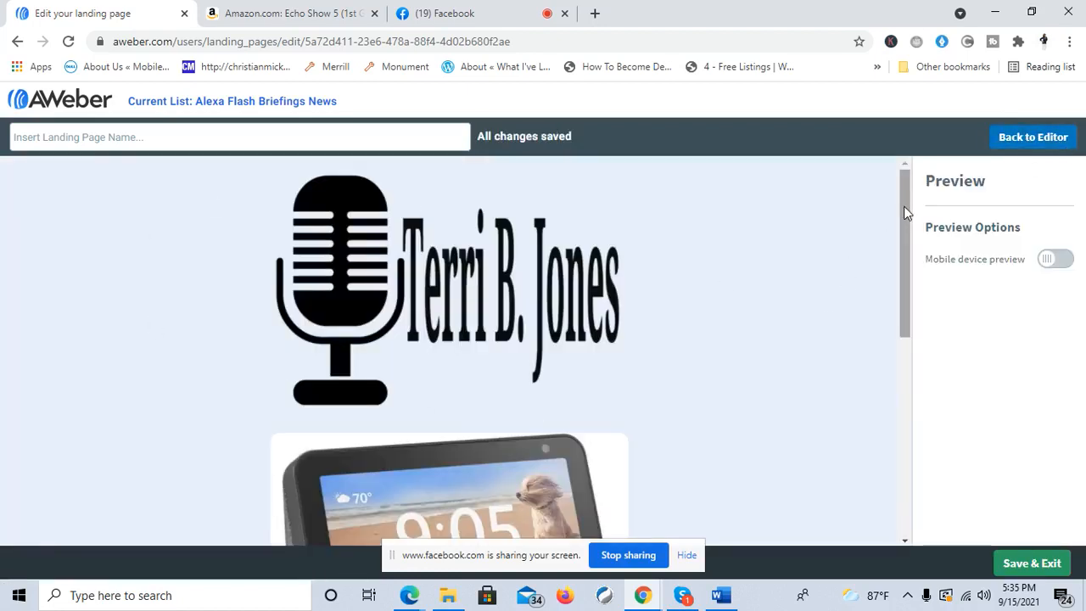
{"action": "left_click_drag", "start_coordinate": [903, 206], "coordinate": [896, 374]}
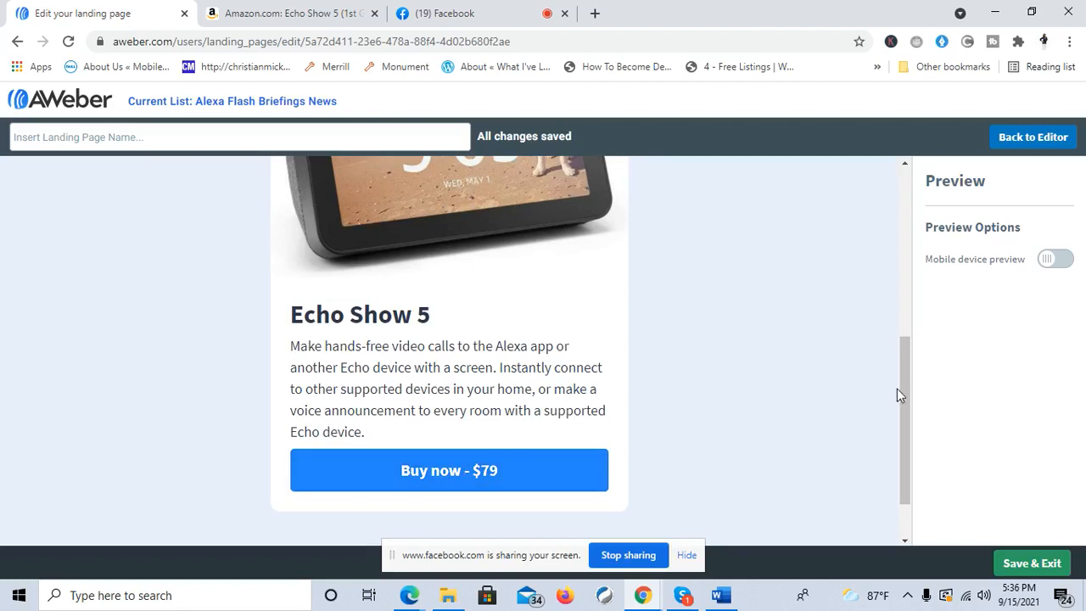
{"action": "left_click", "coordinate": [475, 479]}
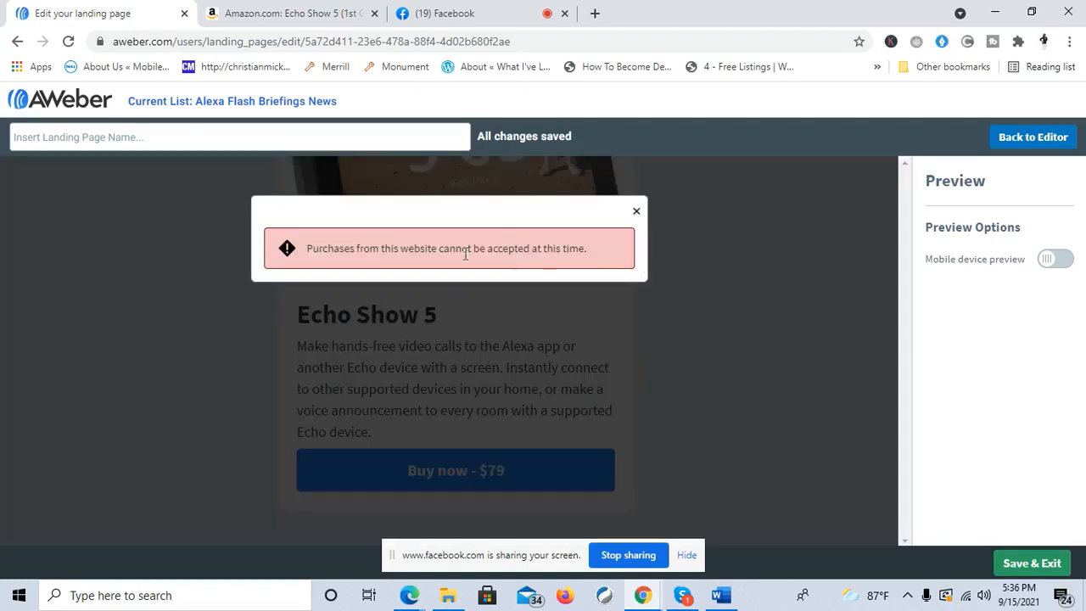
{"action": "left_click", "coordinate": [635, 211]}
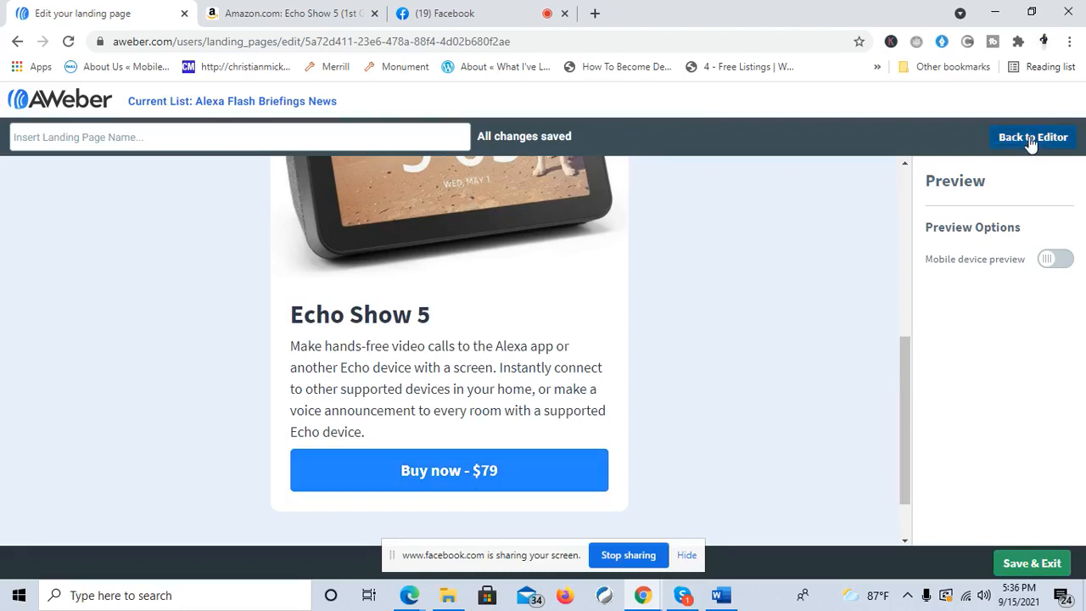
Step: Save the landing page, exit the editor and look over its preview in the landing page list
{"action": "left_click", "coordinate": [1025, 566]}
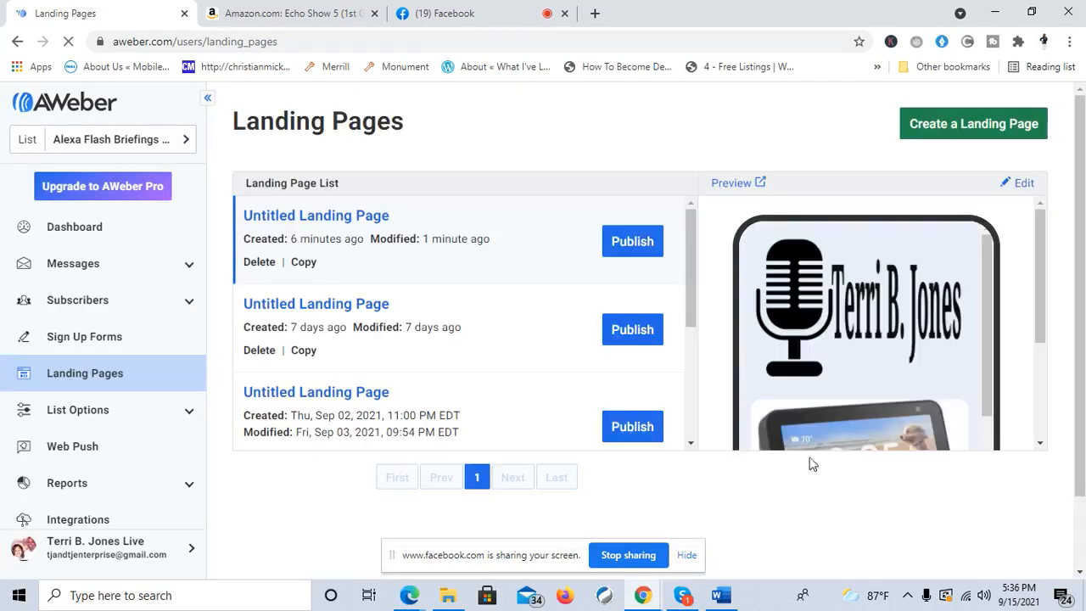
{"action": "left_click_drag", "start_coordinate": [1052, 217], "coordinate": [1057, 251]}
{"action": "left_click_drag", "start_coordinate": [1001, 228], "coordinate": [996, 201]}
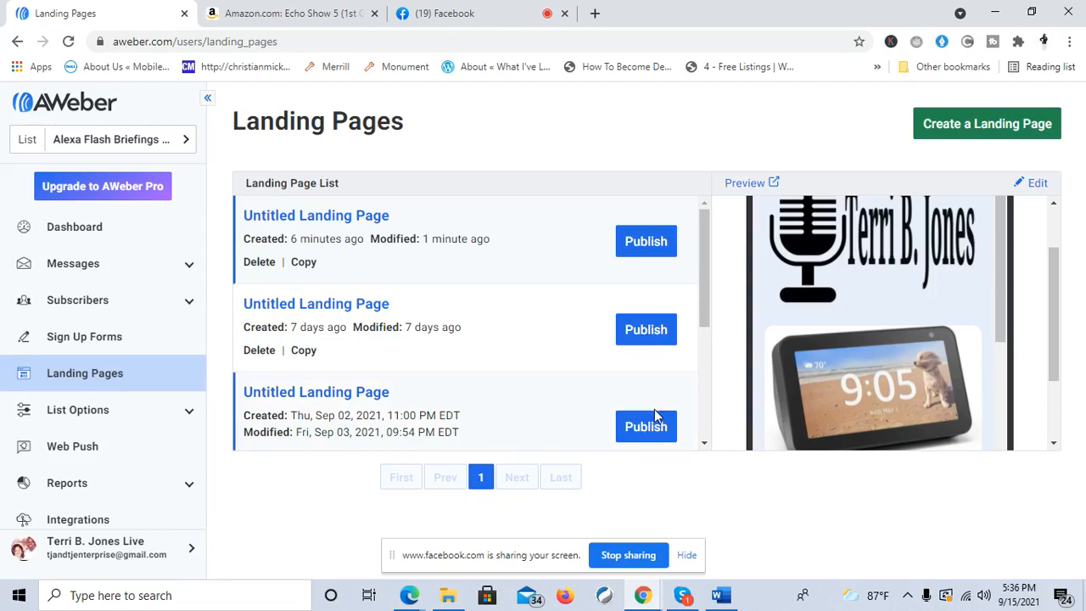
Step: View the account dashboard, then examine the sign up forms and the other ways to collect subscribers
{"action": "left_click", "coordinate": [85, 104]}
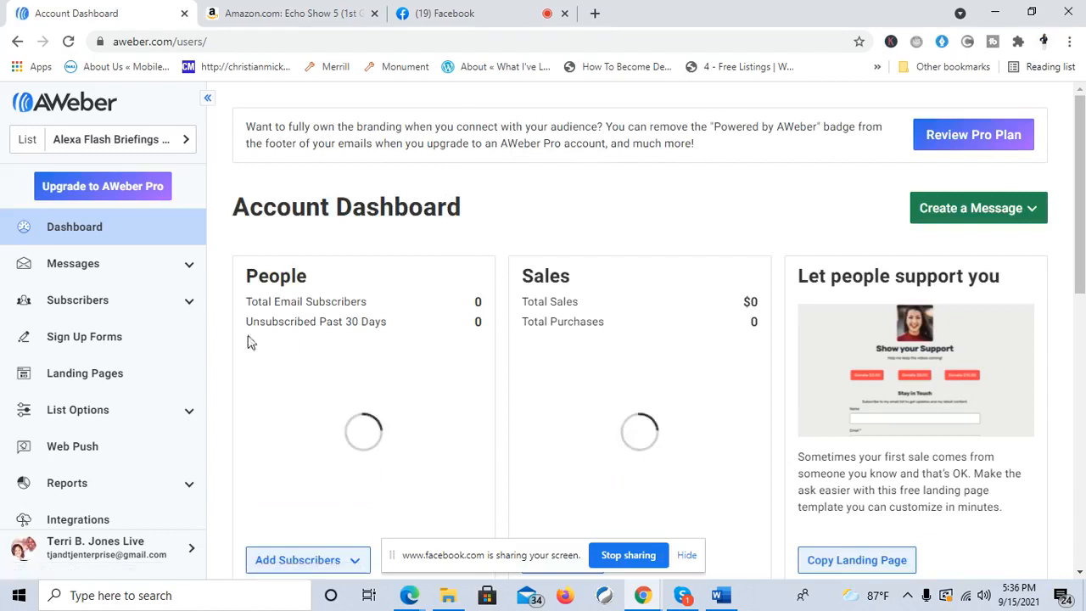
{"action": "left_click", "coordinate": [95, 337]}
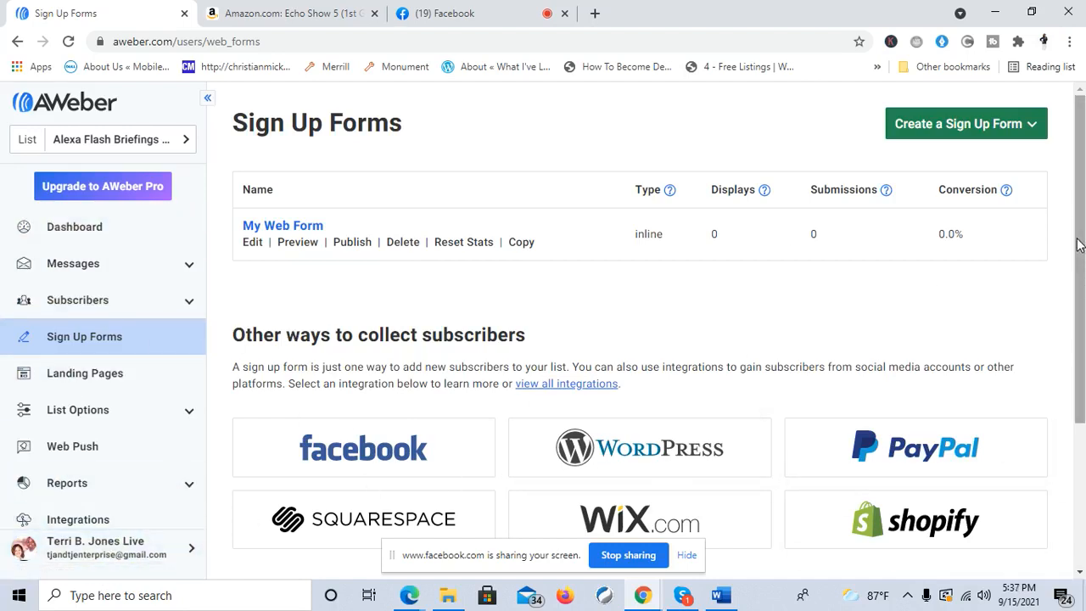
{"action": "scroll", "coordinate": [1077, 245], "scroll_direction": "down", "scroll_amount": 3}
{"action": "scroll", "coordinate": [1077, 245], "scroll_direction": "up", "scroll_amount": 3}
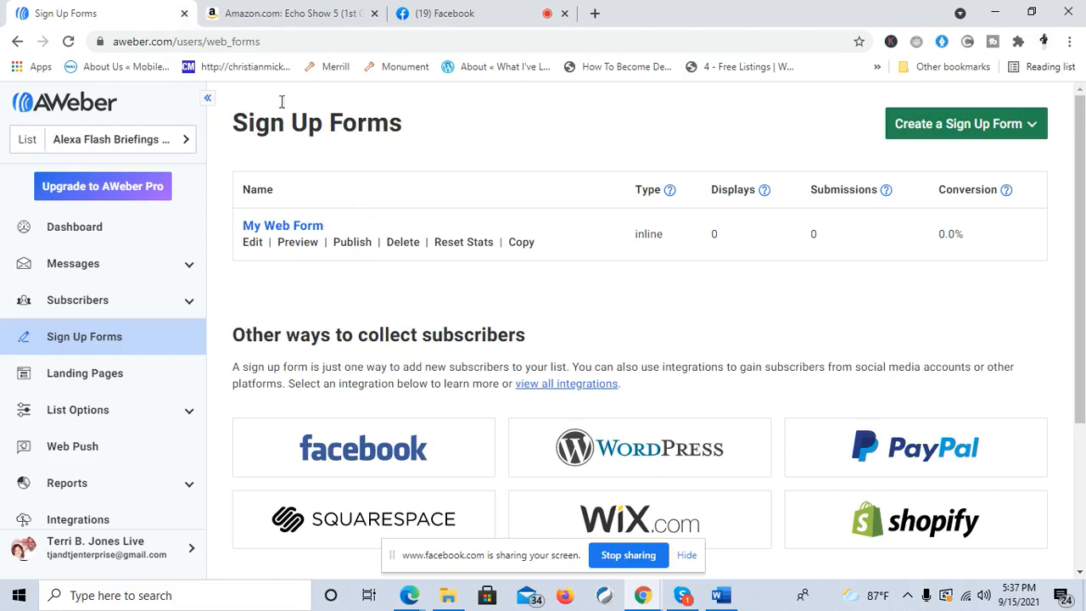
Step: Switch to the Facebook live producer and end the live video
{"action": "left_click", "coordinate": [458, 19]}
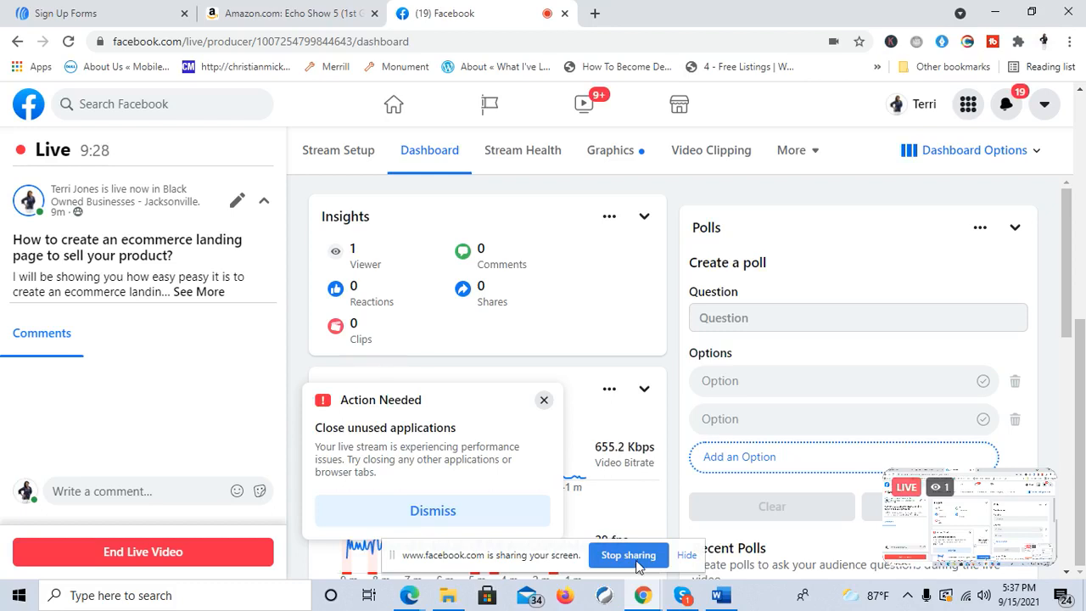
{"action": "left_click", "coordinate": [204, 553]}
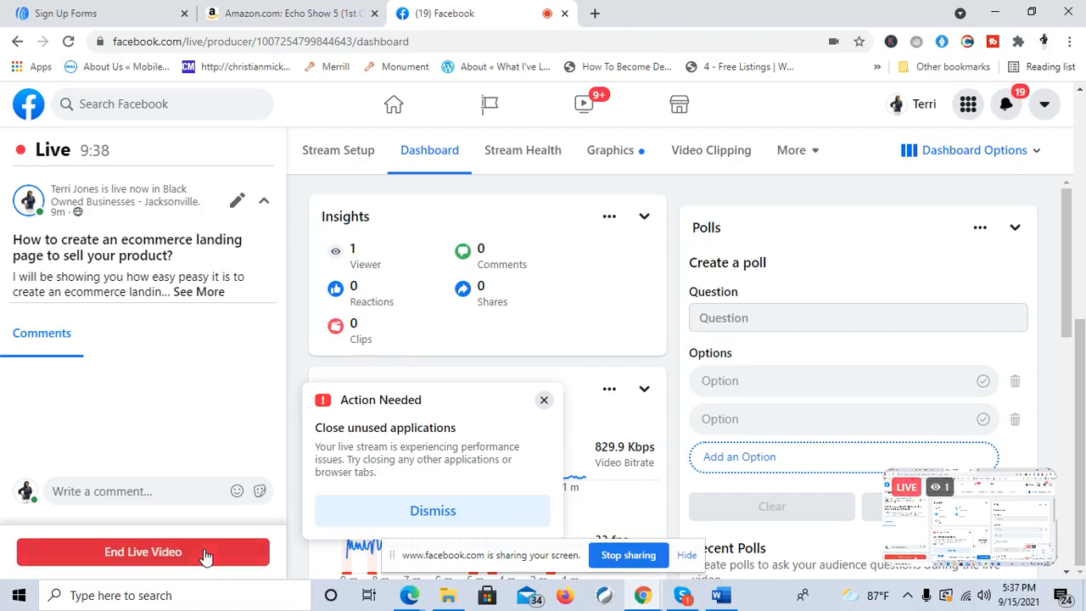